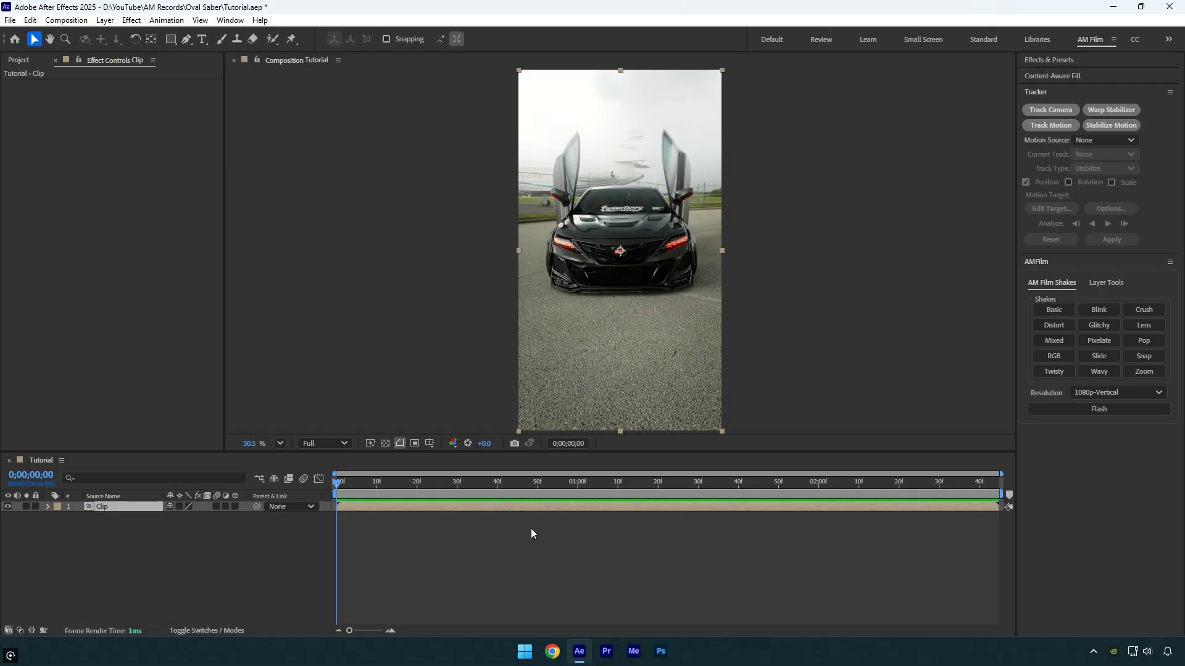
- Camera-track the car clip and create Track Null 1 and a 3D Tracker Camera from the ground points
click(1048, 115)
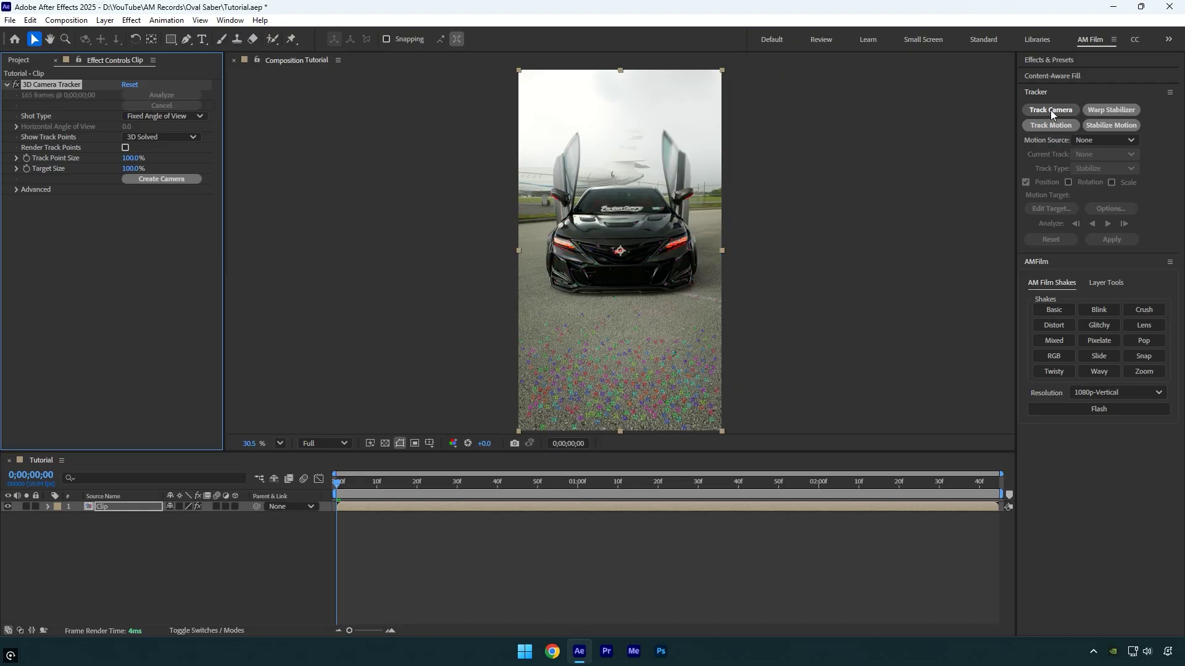
right_click(627, 219)
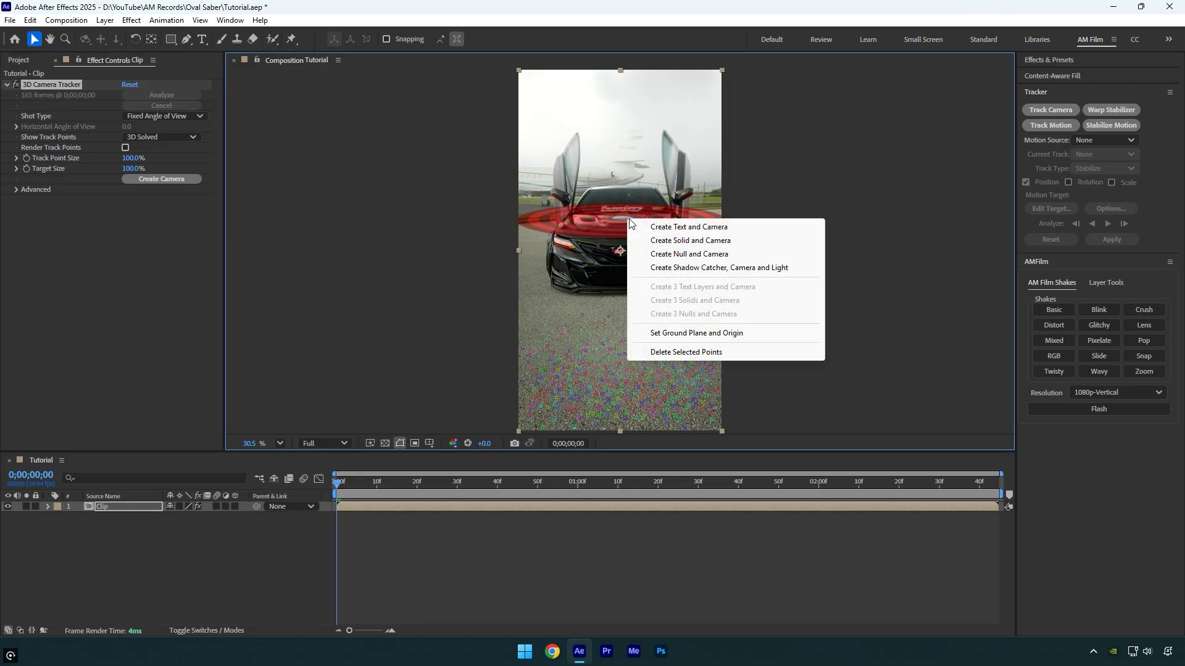
click(692, 255)
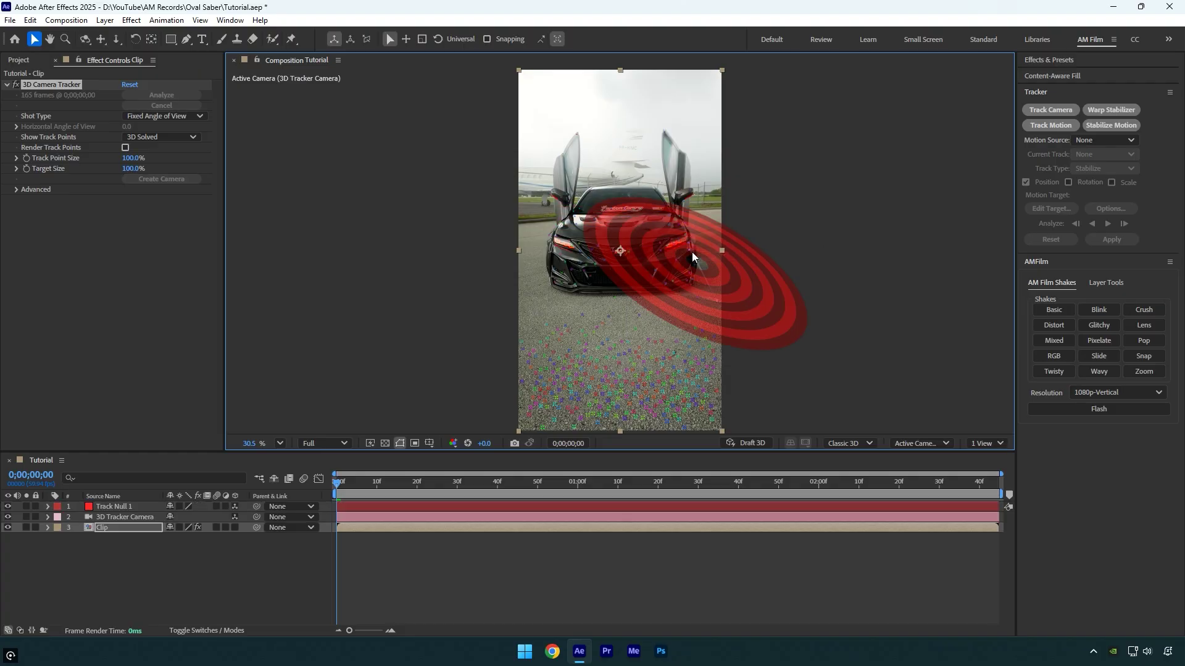
- Create a new black solid layer named Saber, 2000 px wide and 2000 px high
right_click(220, 580)
mouse_move(253, 431)
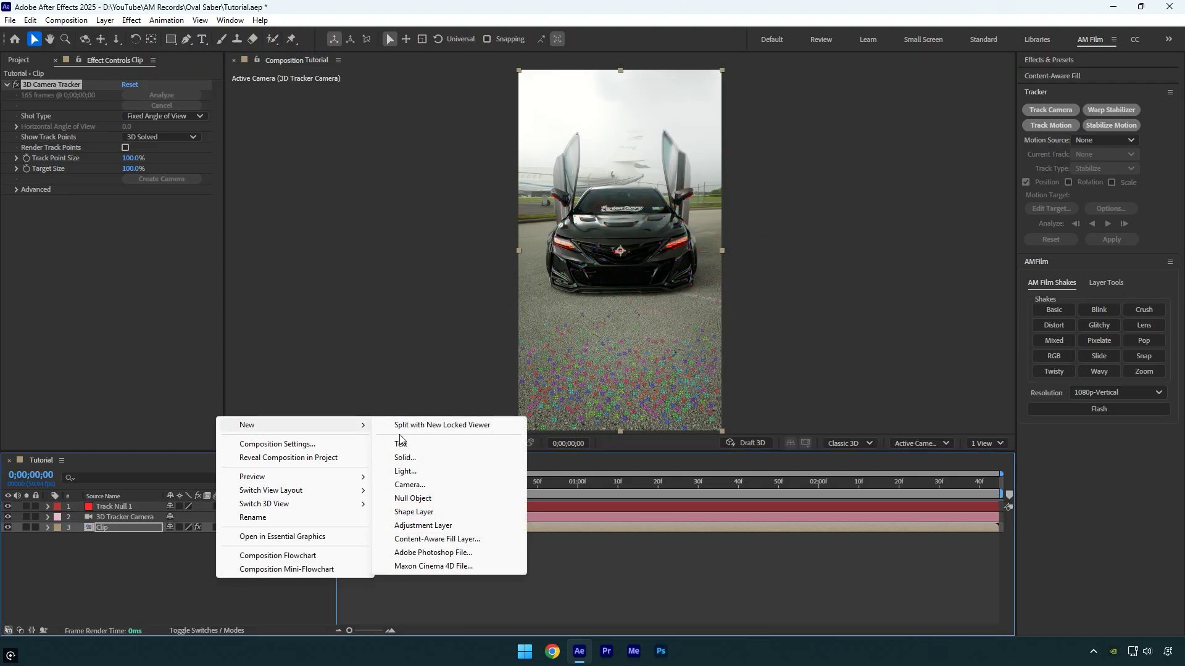
click(402, 459)
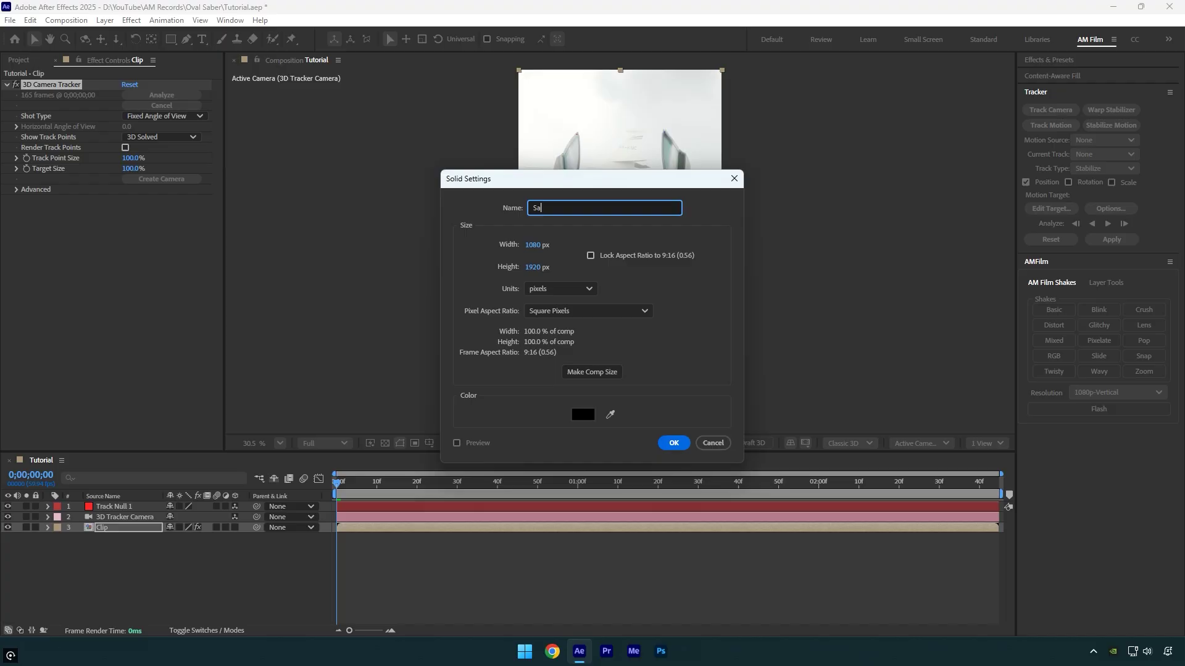
key(Tab)
text(2000)
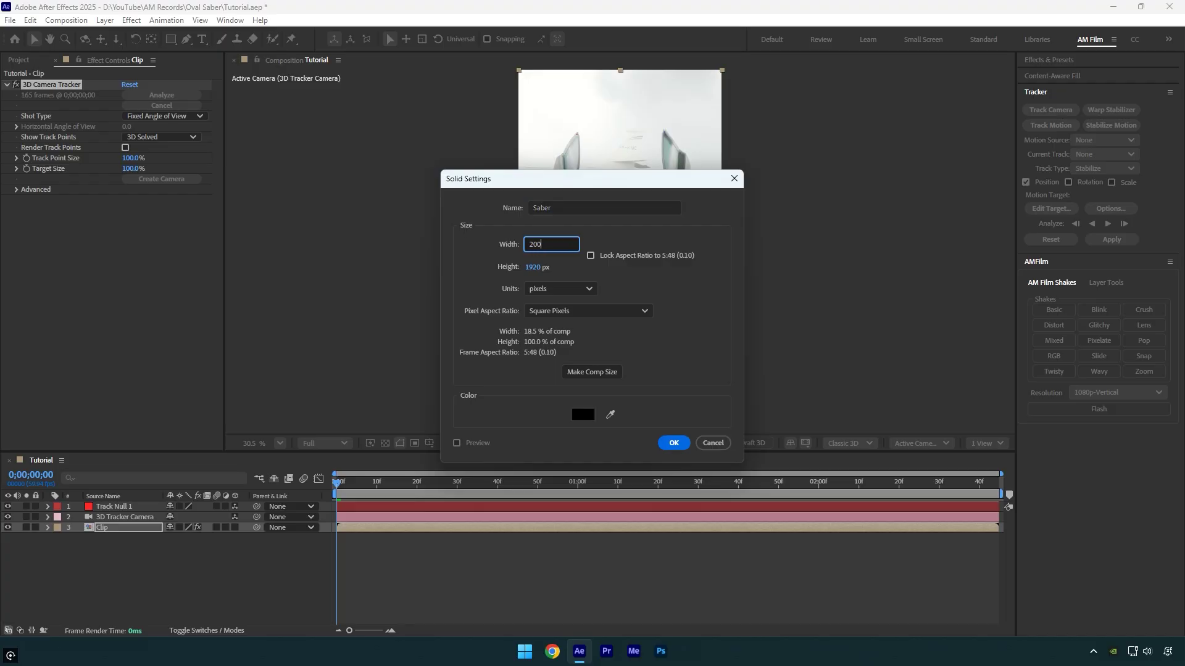
key(Tab)
text(2000)
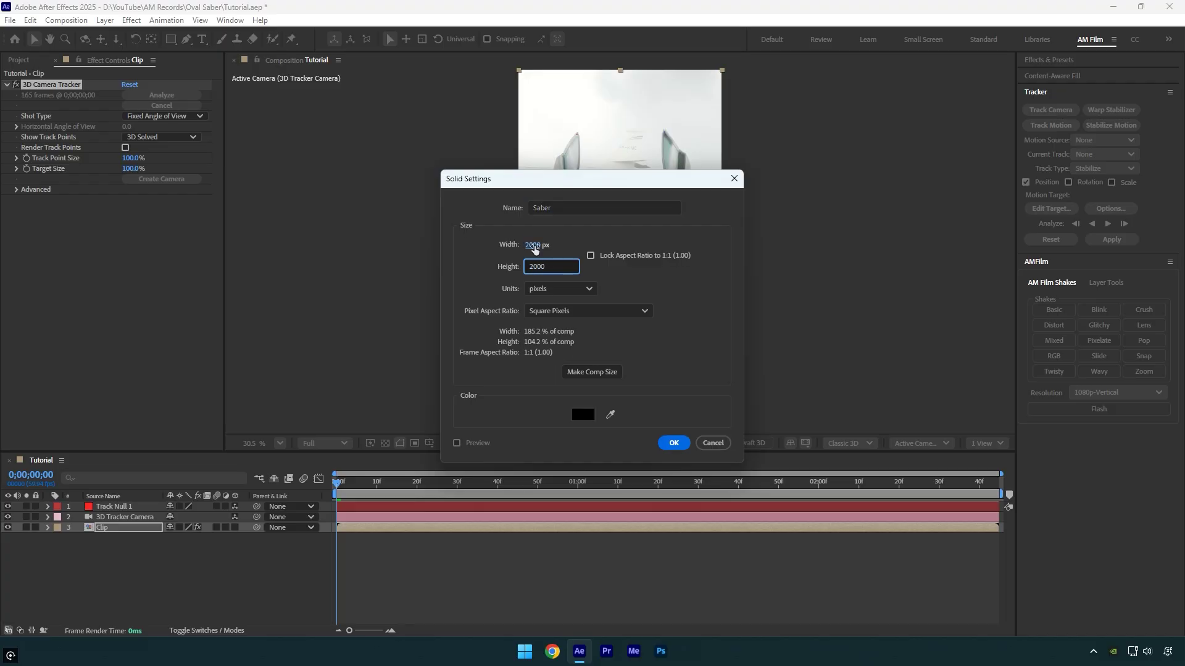
click(673, 443)
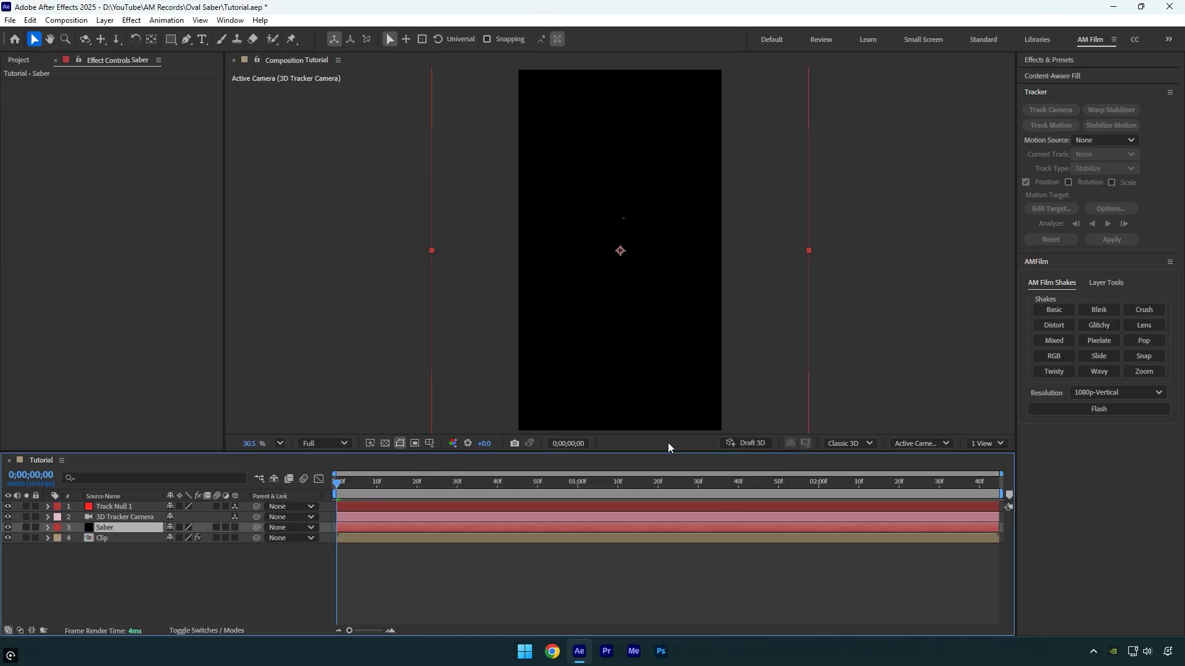
- Apply the Saber effect to the Saber layer through the quick effect search
key(ctrl+space)
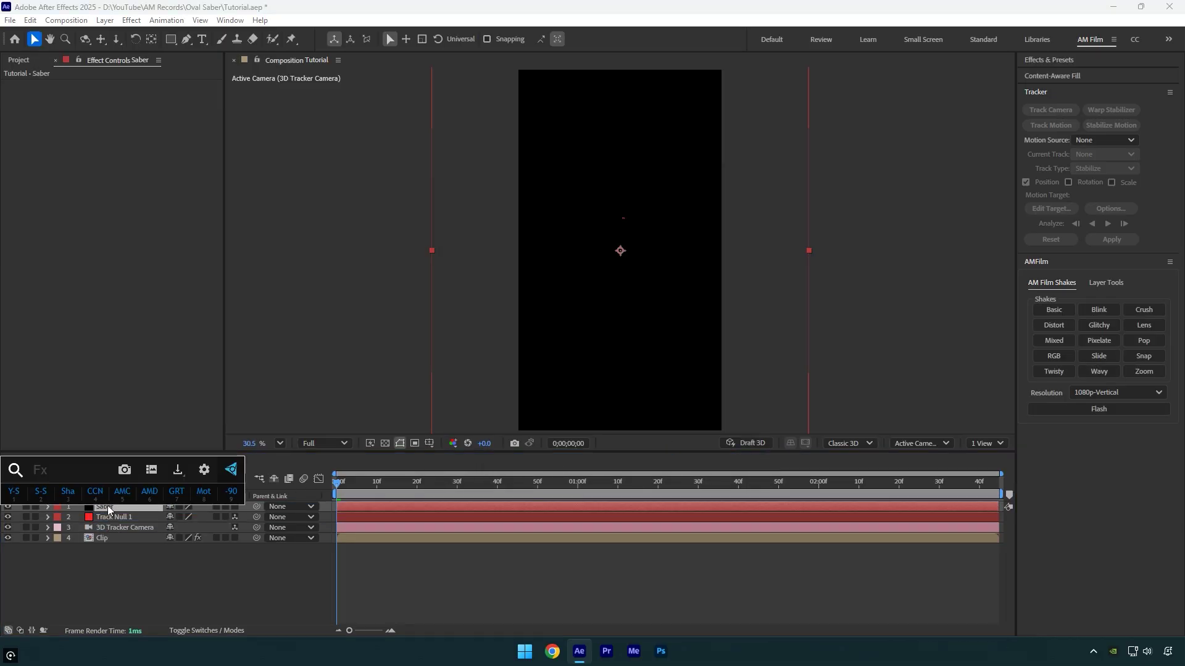
text(saber)
key(Return)
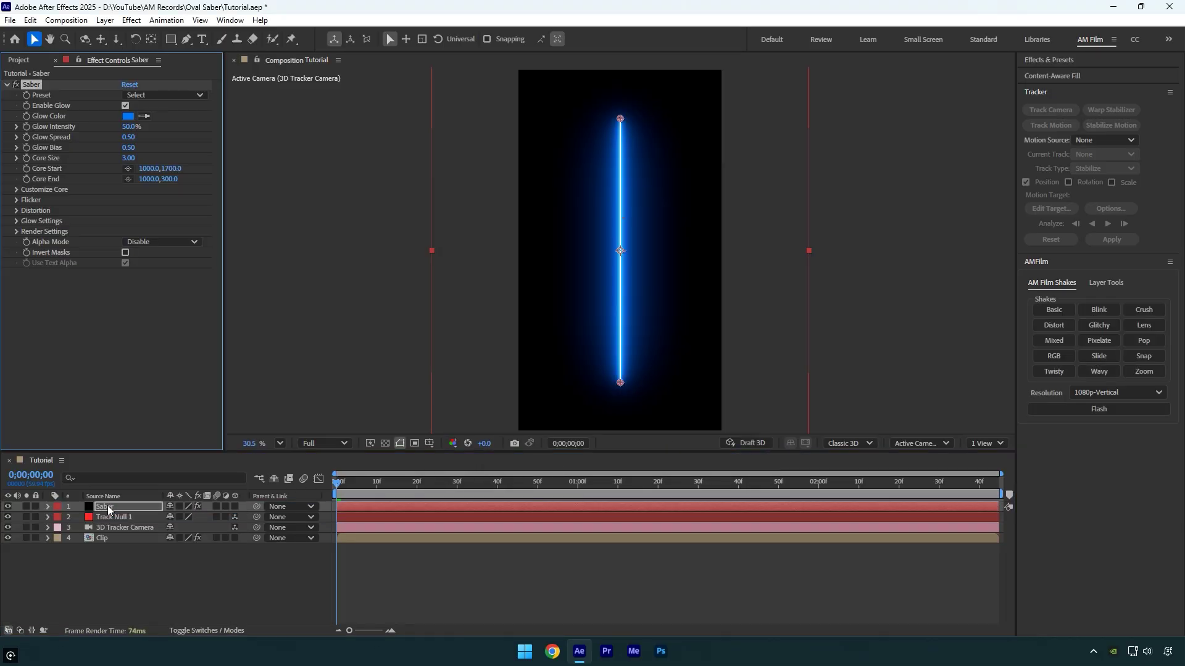
- Draw a circular Mask 1 with the Ellipse Tool around the blade's centre
click(172, 42)
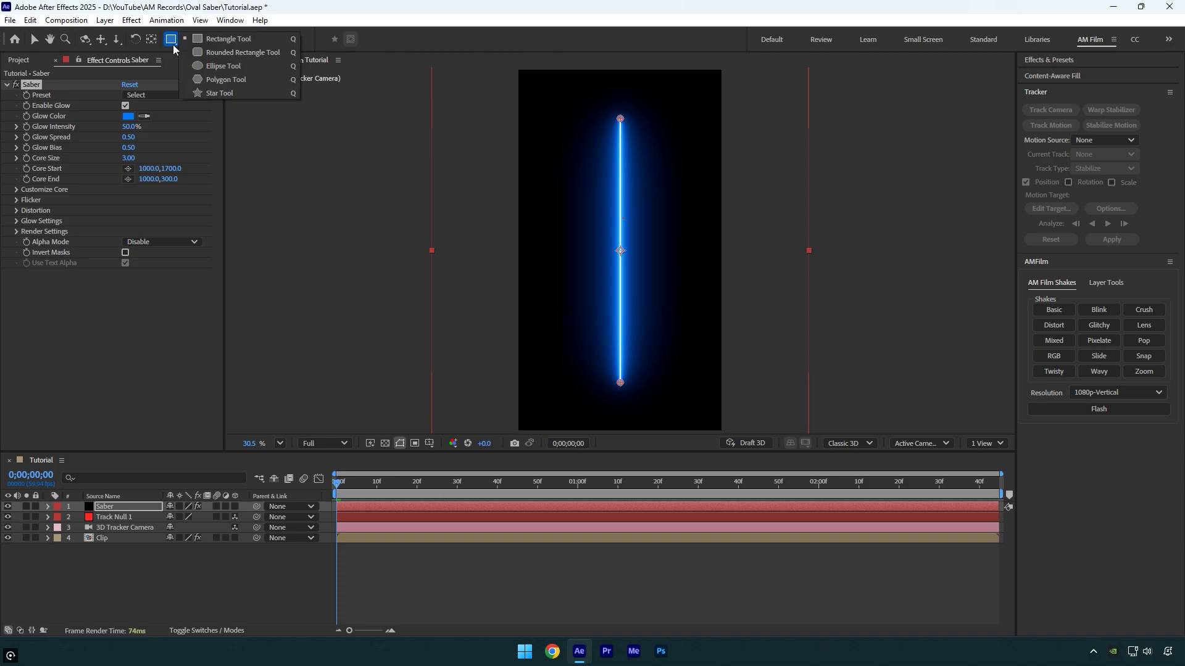
click(227, 66)
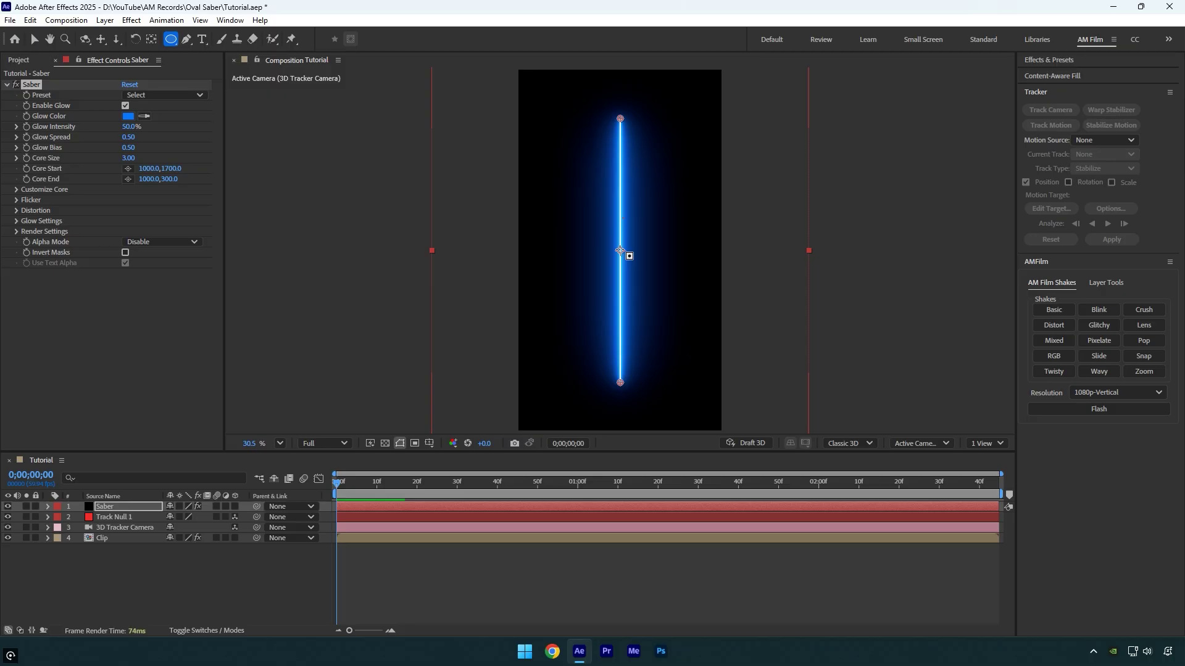
drag(620, 251, 692, 316)
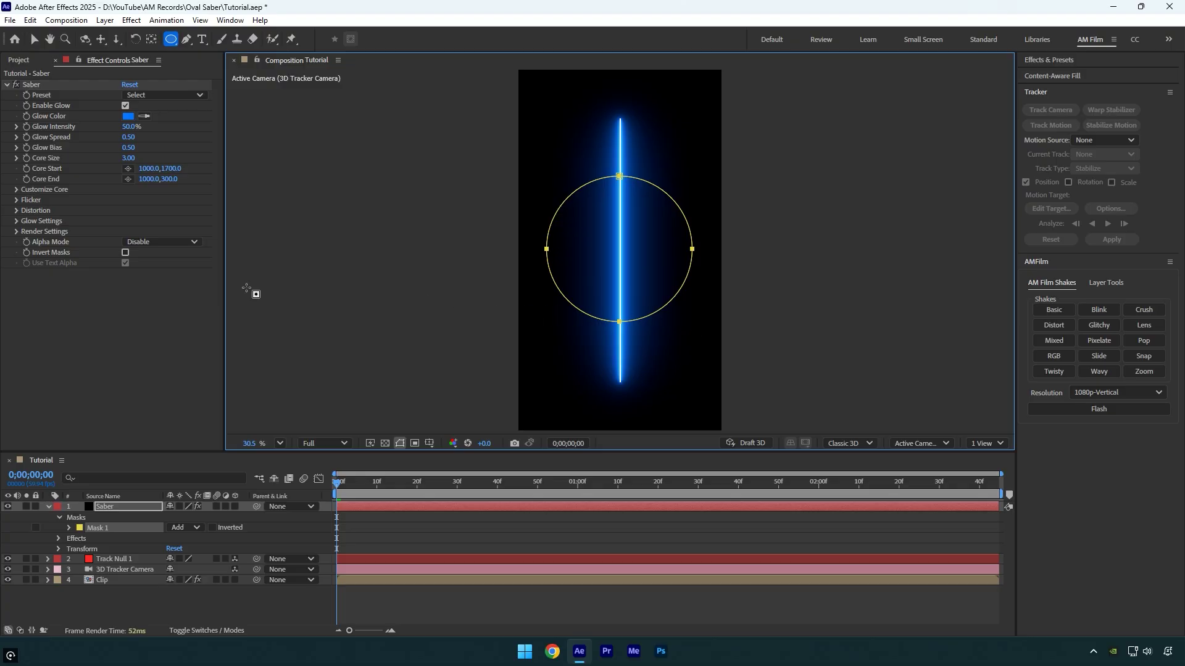
- Set the Saber Render Settings Composite option to Transparent
click(17, 231)
click(160, 336)
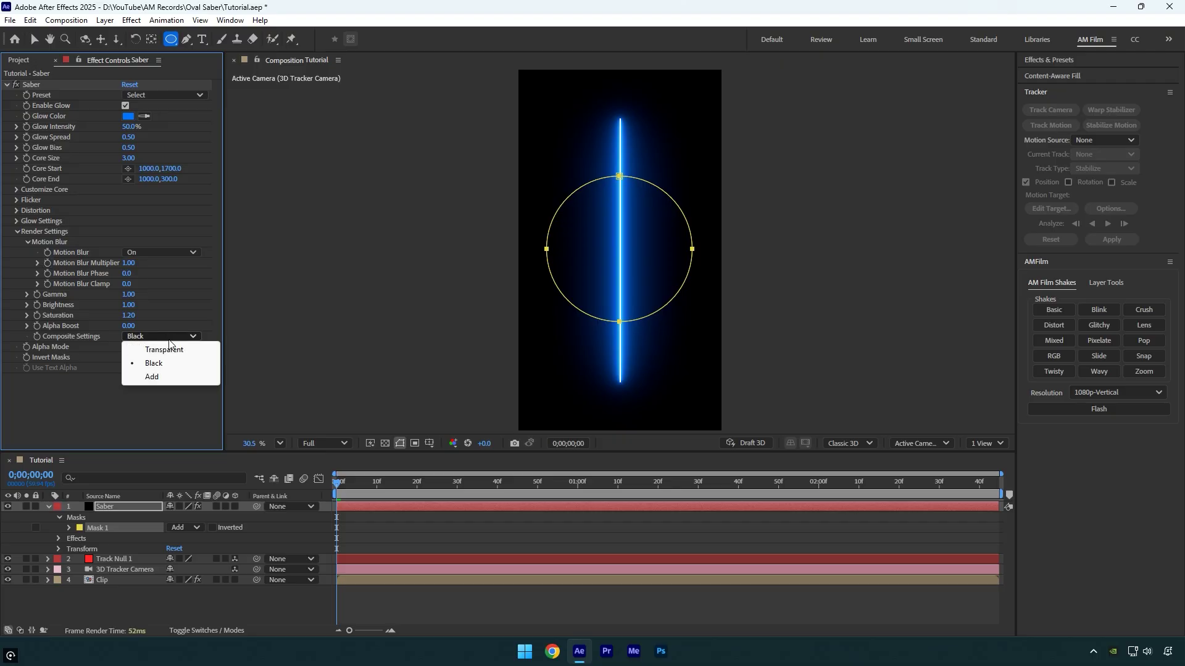
click(172, 349)
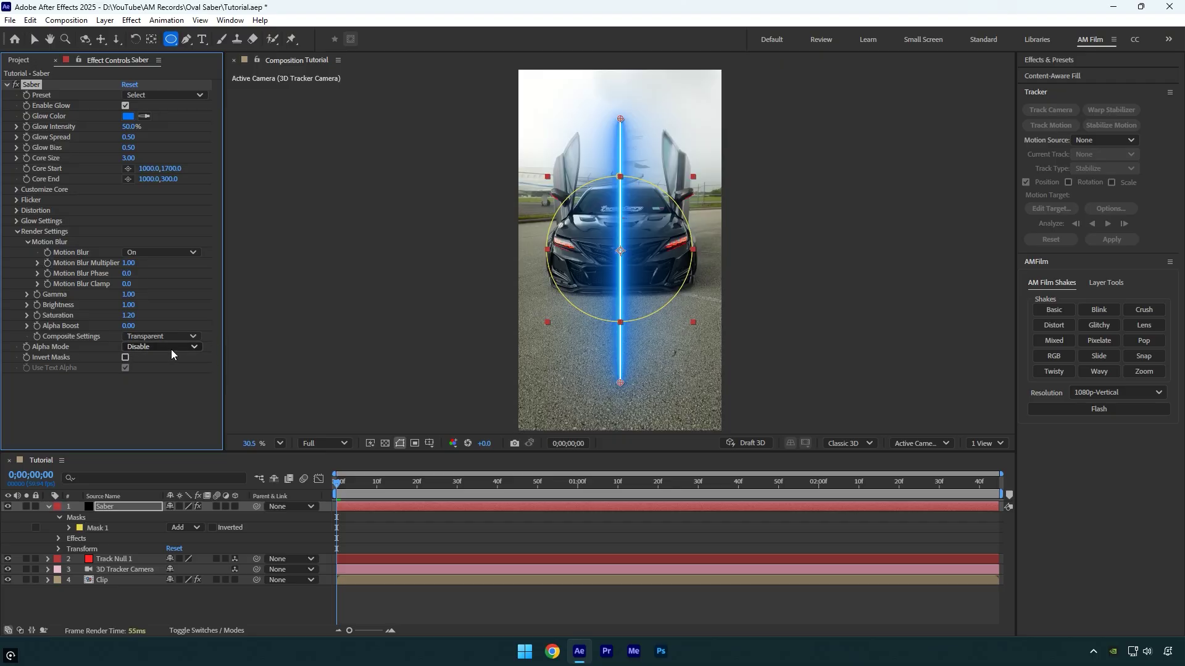
- Set Saber's Core Type to Layer Masks so it traces Mask 1, and hide the Clip layer
click(17, 189)
click(161, 199)
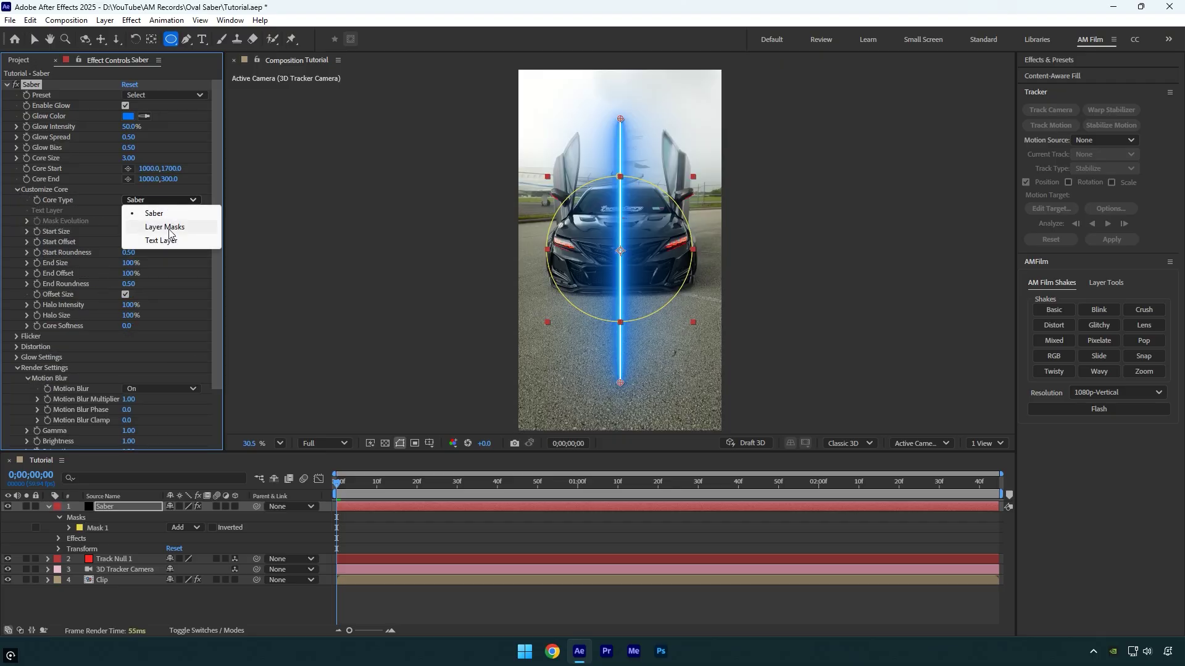
click(165, 227)
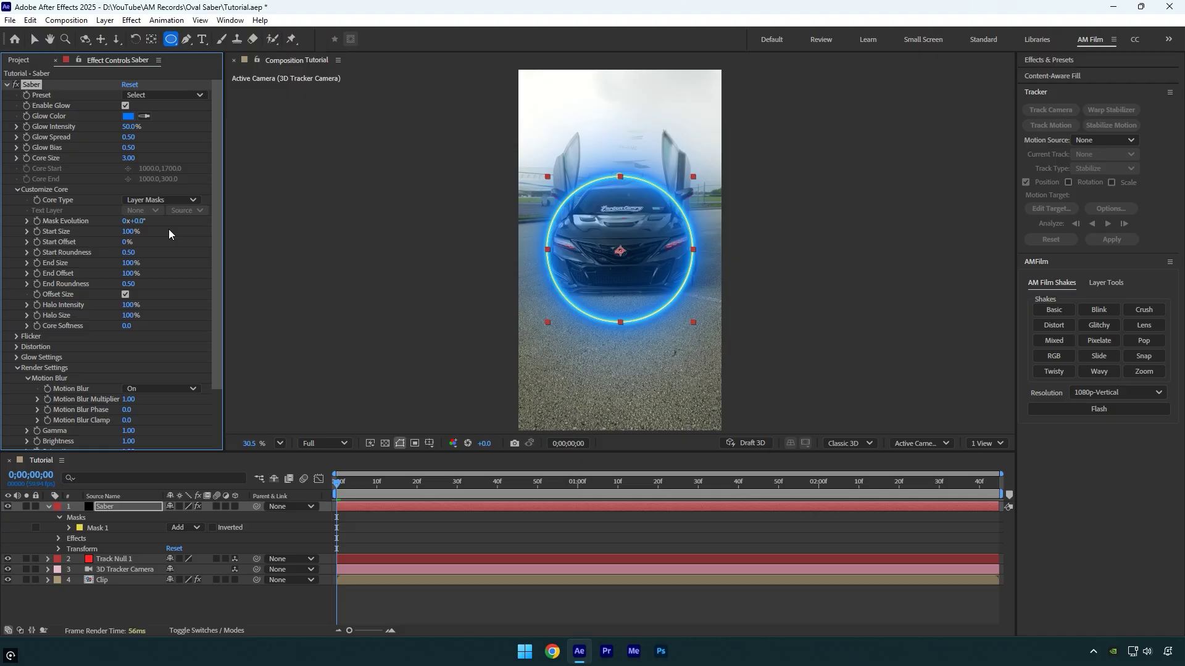
click(7, 580)
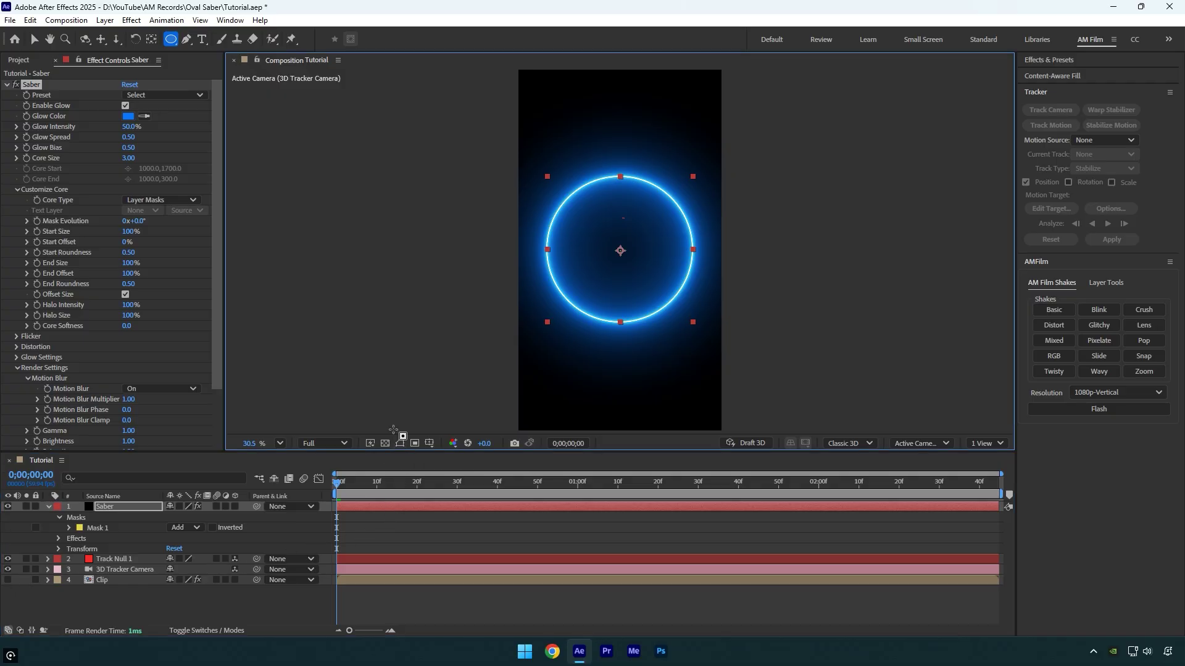
- Apply the Thin saber preset after trying Fusion, and reduce Core Size to 1.10
click(146, 97)
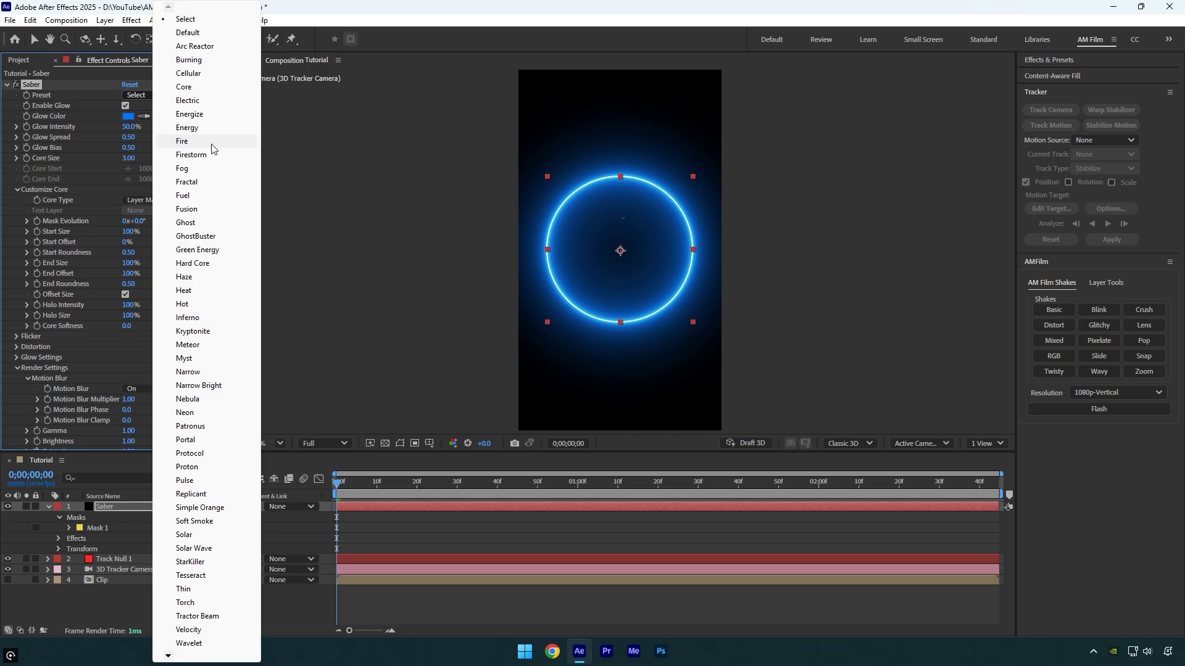
click(201, 212)
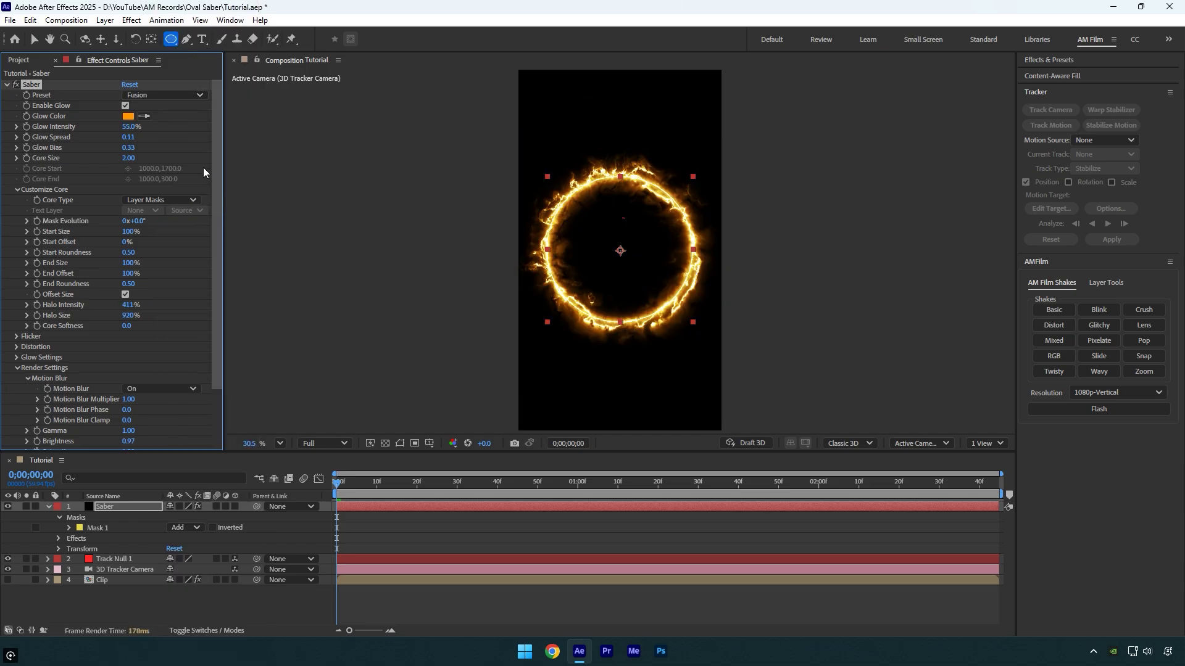
click(155, 99)
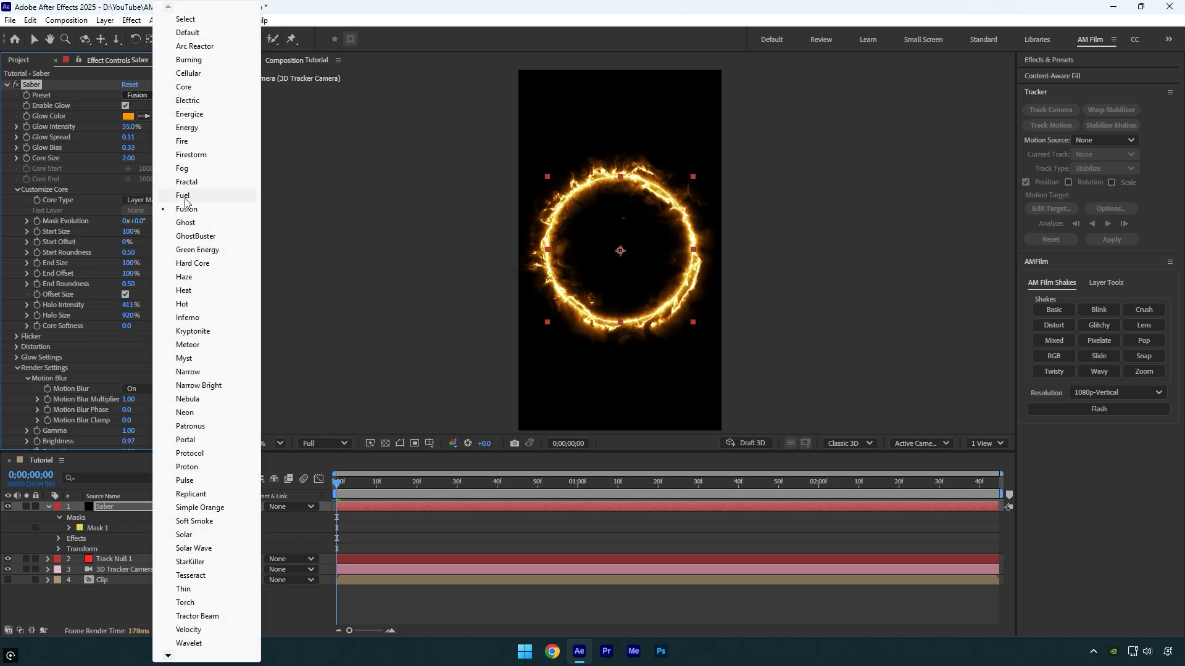
click(183, 589)
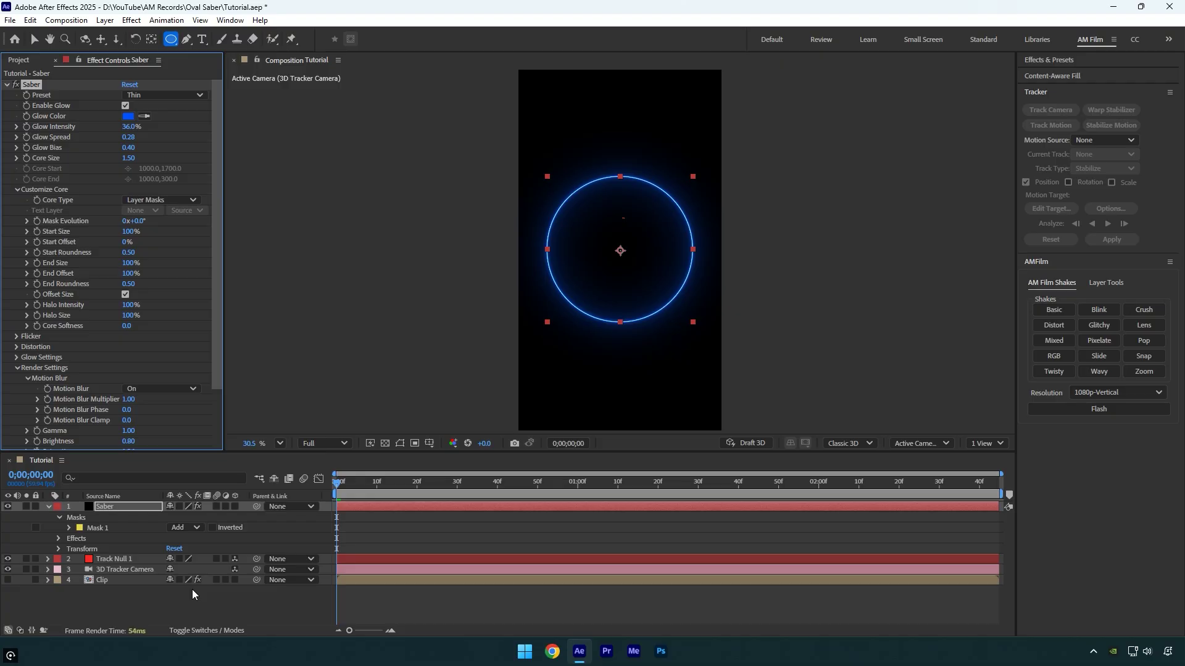
drag(129, 158, 129, 158)
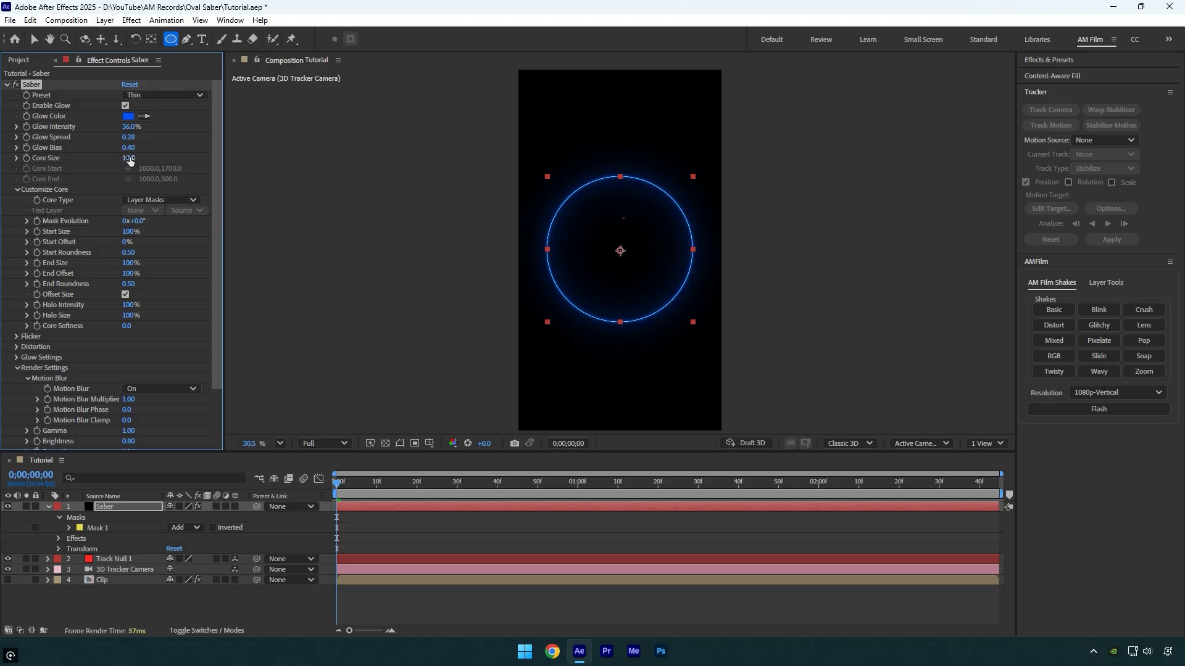
- Adjust the saber's Glow Color hue in the colour picker, ending on green
click(128, 116)
click(624, 277)
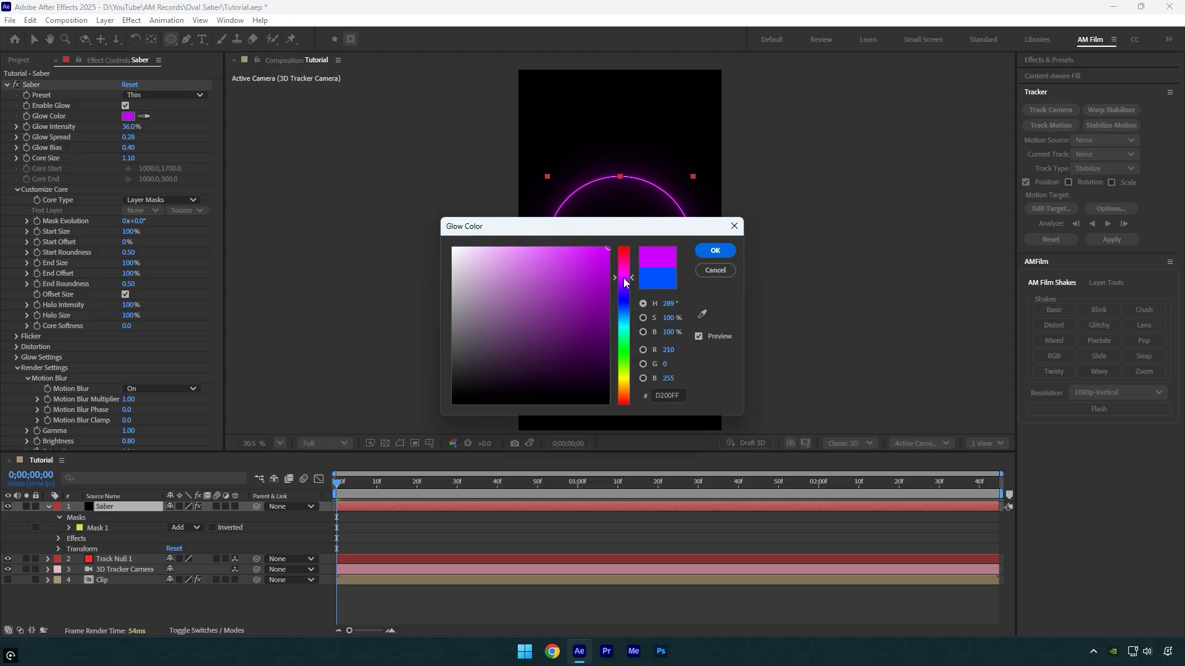
drag(679, 228, 366, 174)
drag(311, 228, 311, 292)
- Confirm the green glow, make Saber a 3D layer, and give it Track Null 1's Position
click(399, 196)
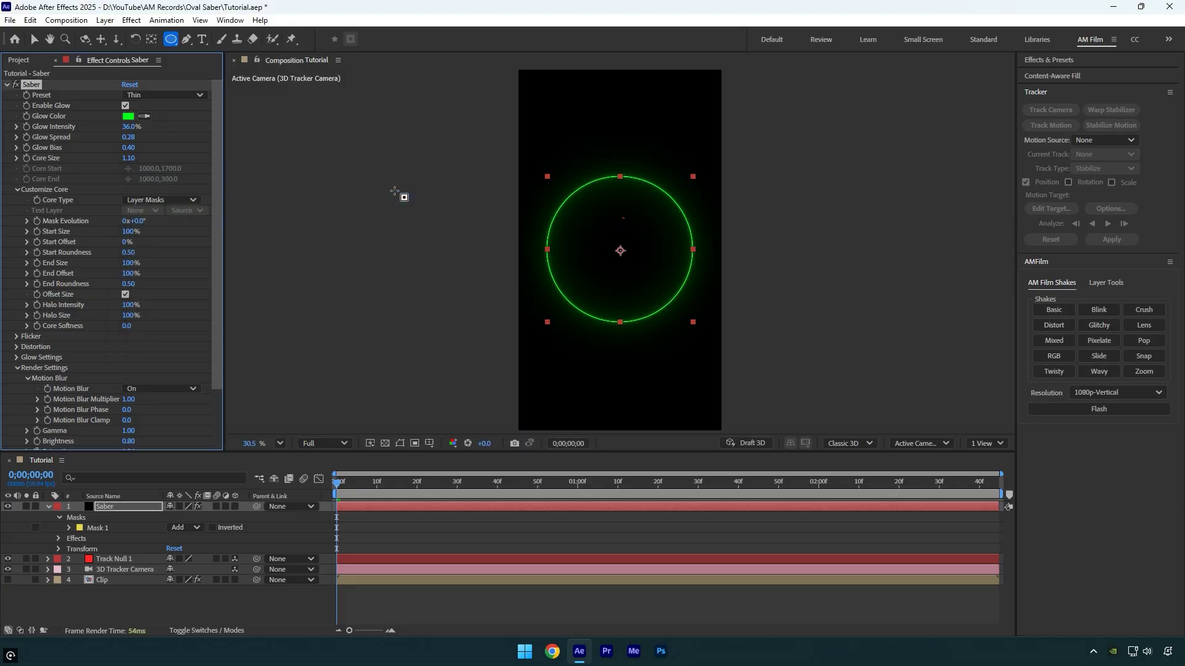
click(237, 505)
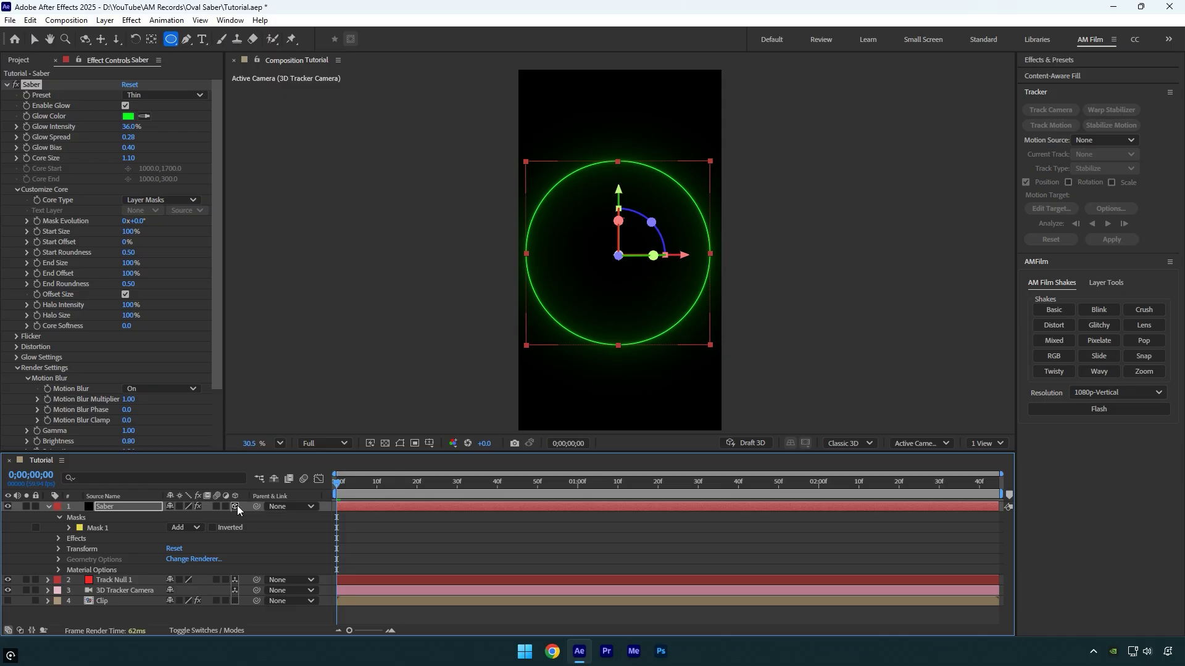
click(126, 580)
key(p)
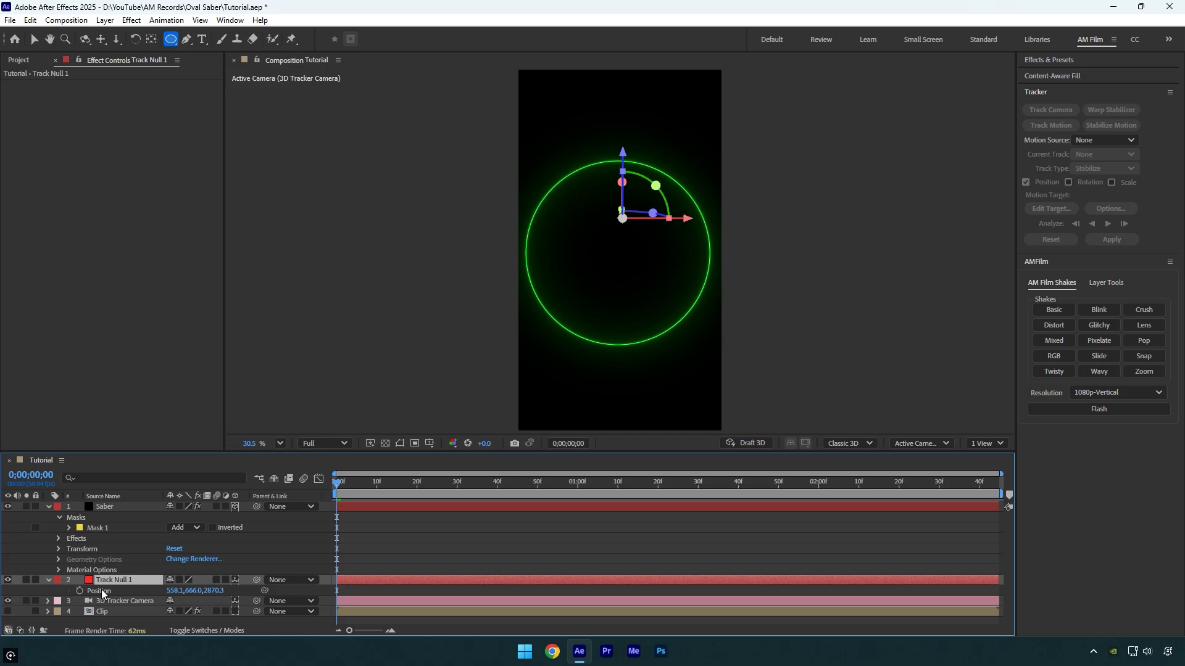
click(111, 506)
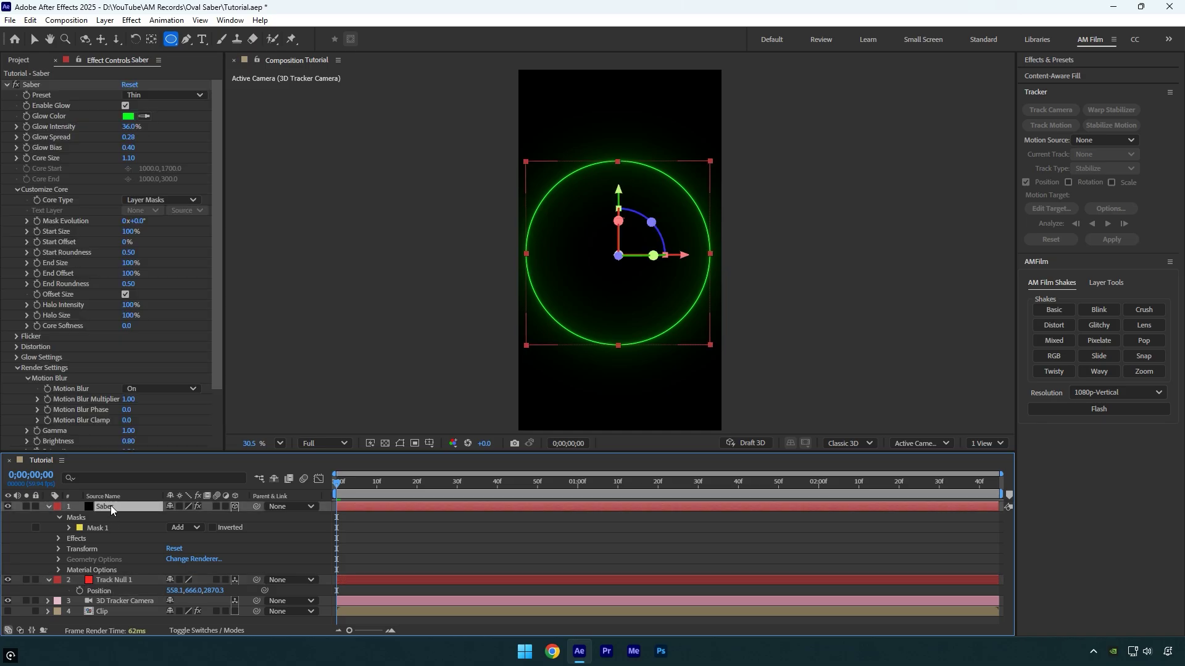
key(Return)
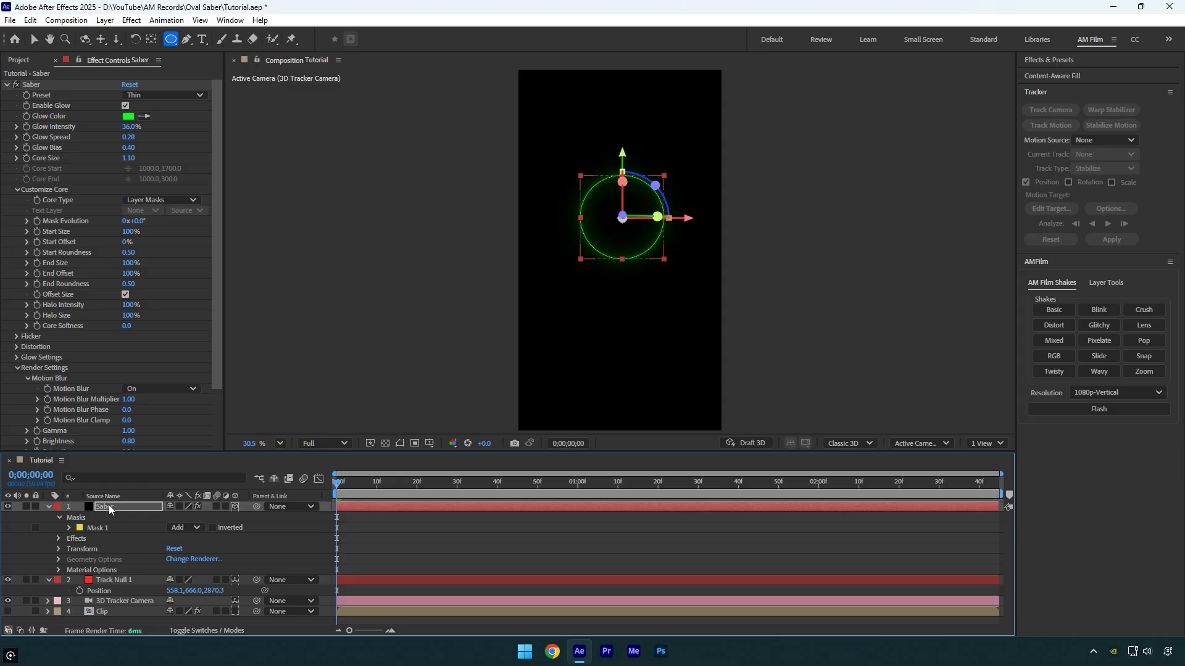
- Show the Clip layer again and preview the ring over the moving car footage
click(8, 612)
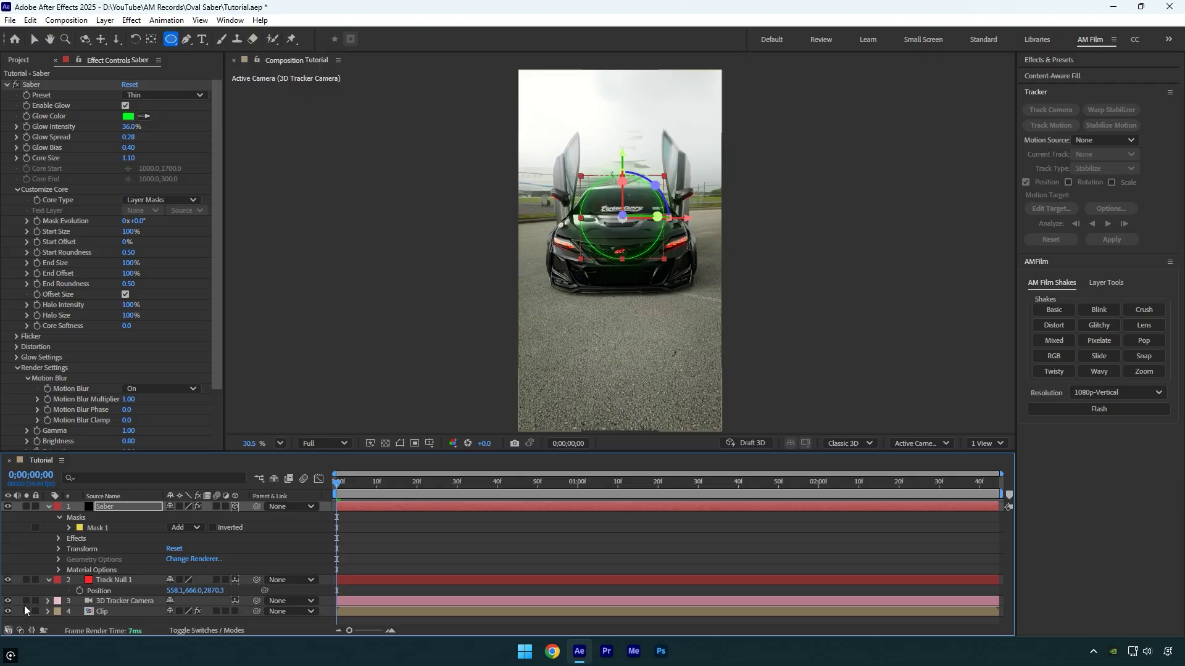
key(space)
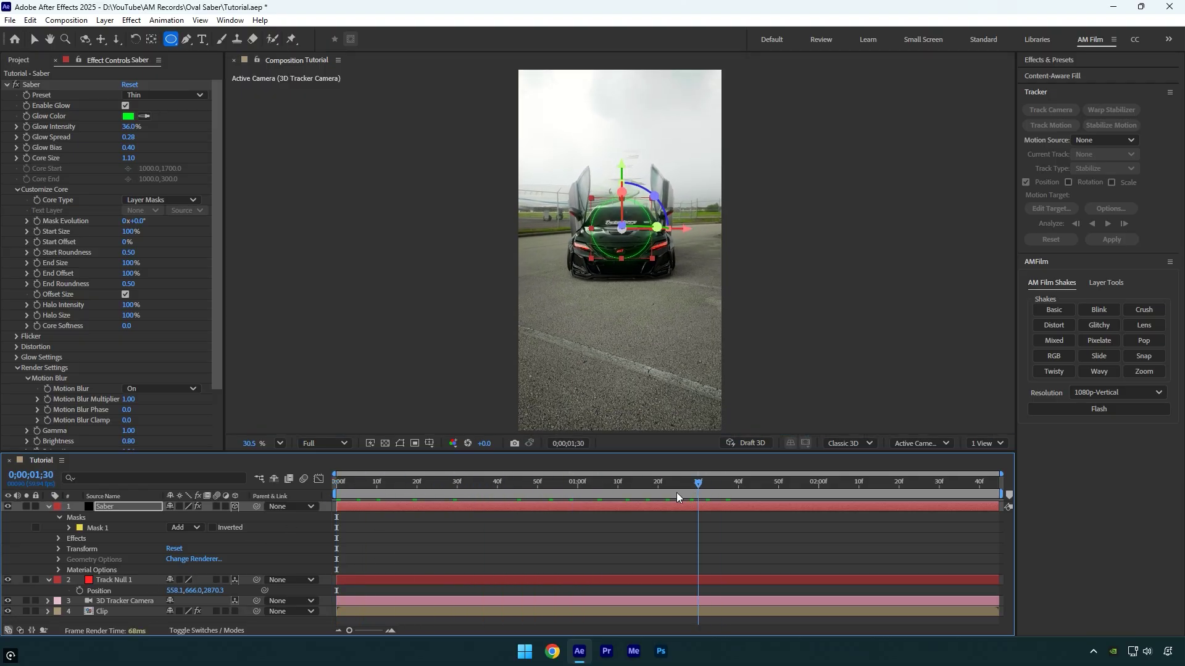
drag(677, 497, 399, 503)
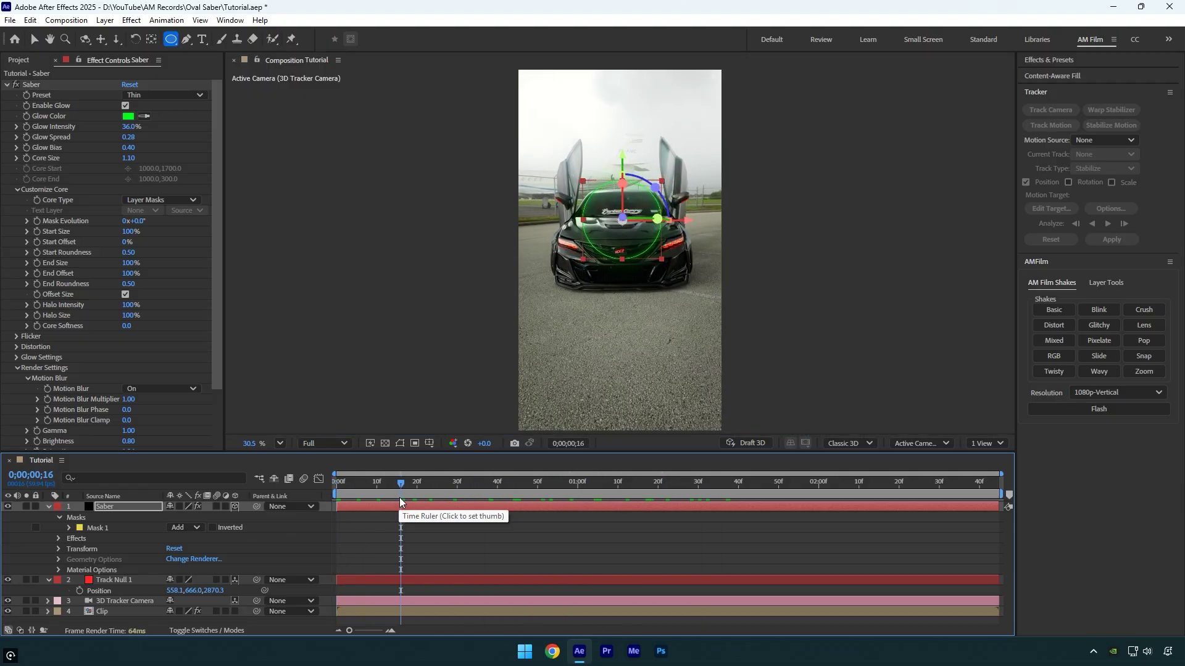
- Tilt the Saber ring in 3D so it floats above the car's roof
key(v)
drag(653, 155, 627, 238)
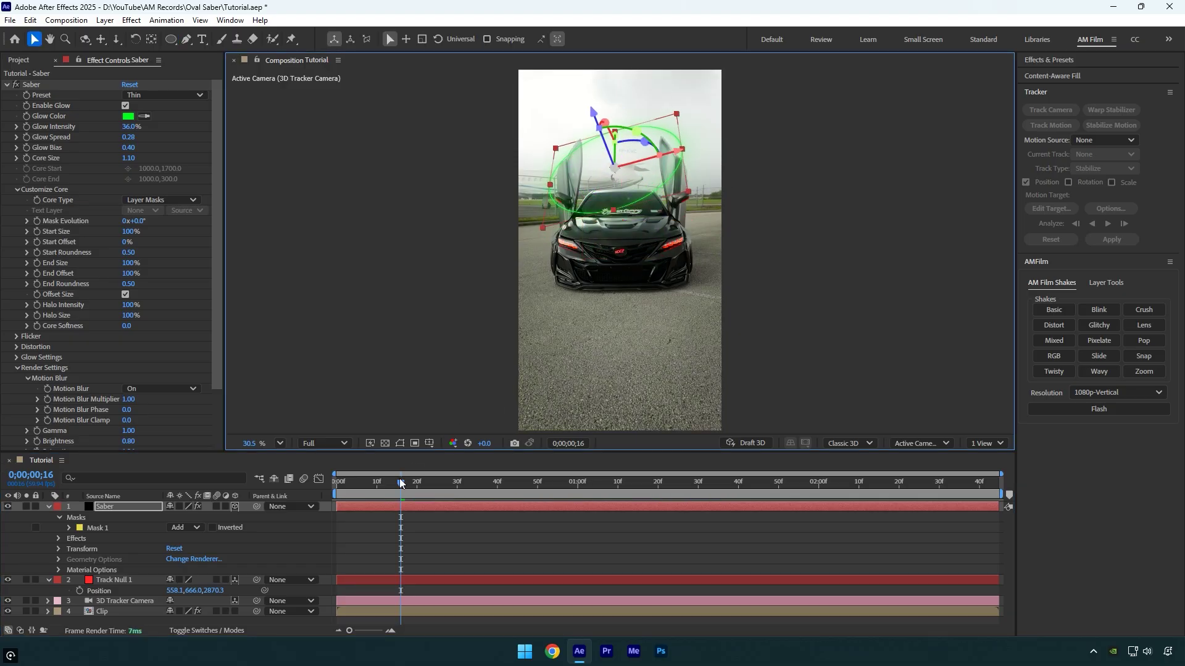
drag(388, 485, 330, 494)
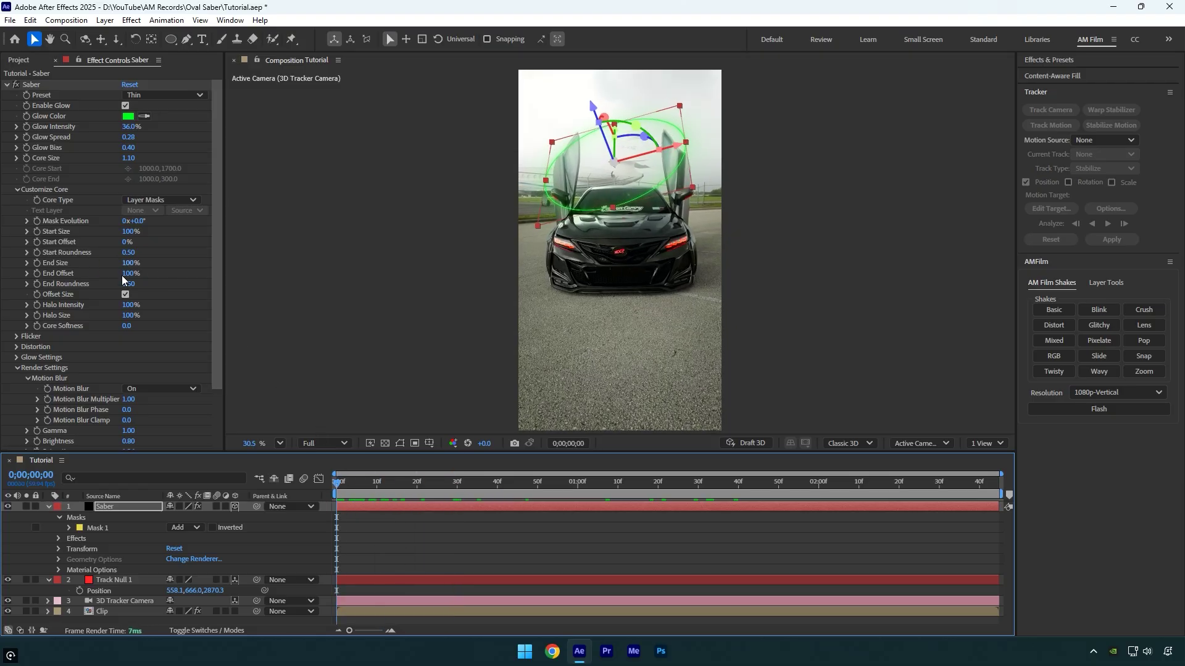
- Set Saber's End Offset to 45% and End Roundness to 2.00, with the Clip layer hidden
drag(128, 274, 53, 232)
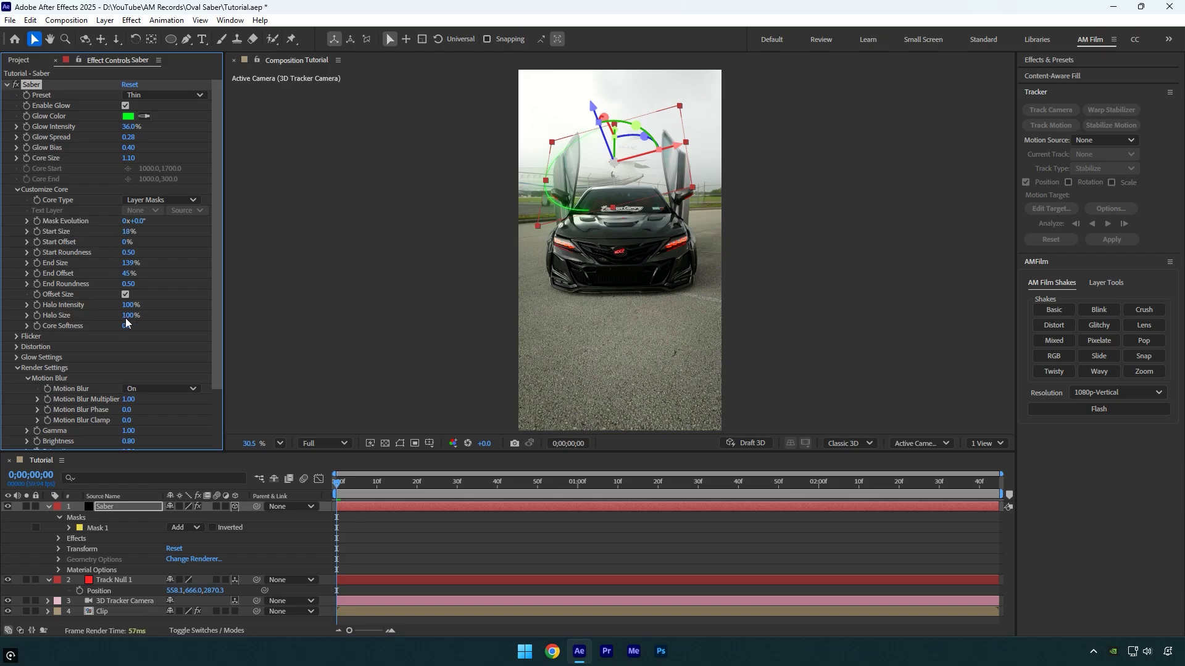
click(7, 612)
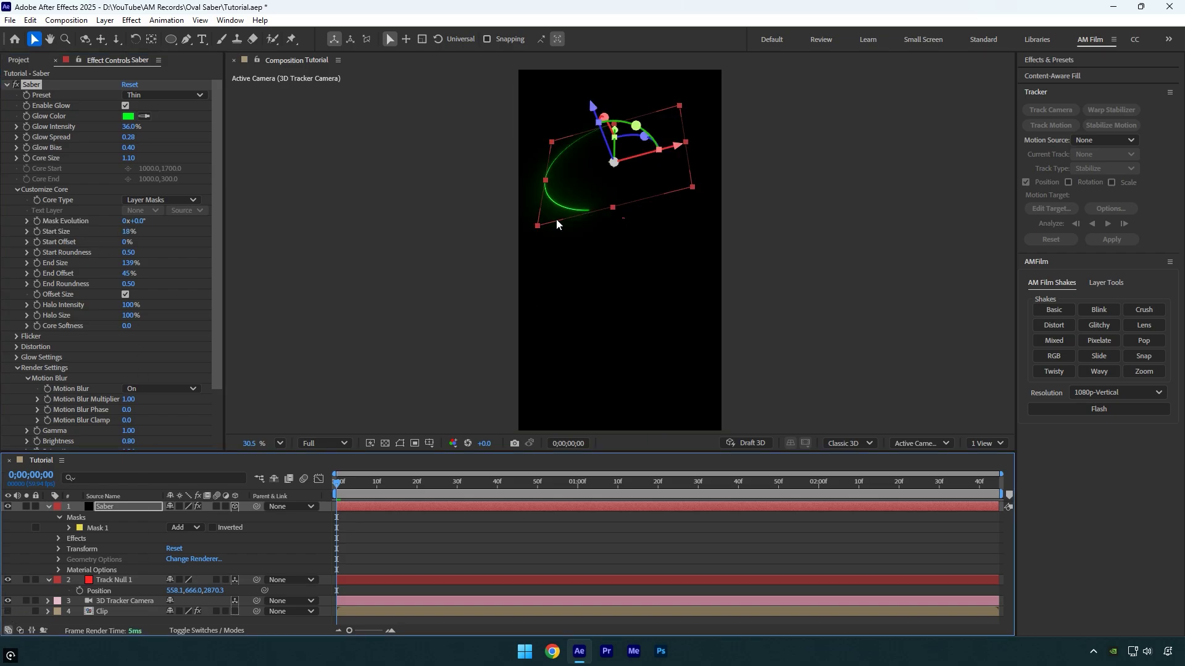
drag(129, 284, 311, 283)
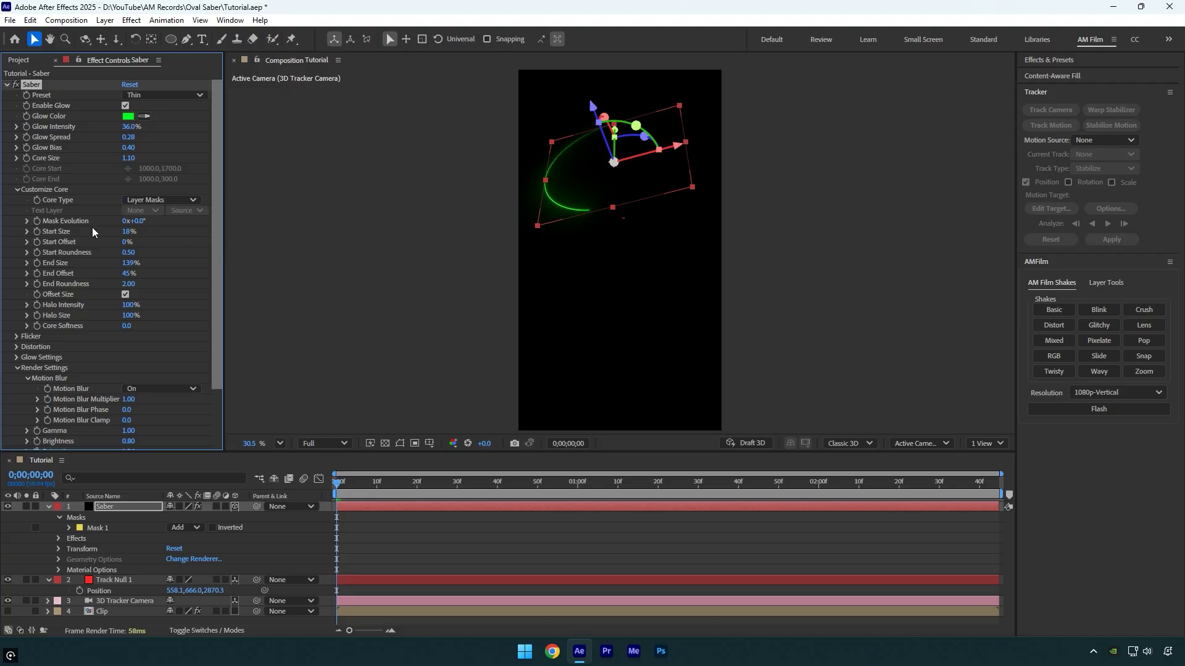
- Keyframe Mask Evolution from the first frame to 1x revolution at the last frame, then preview
click(37, 221)
key(space)
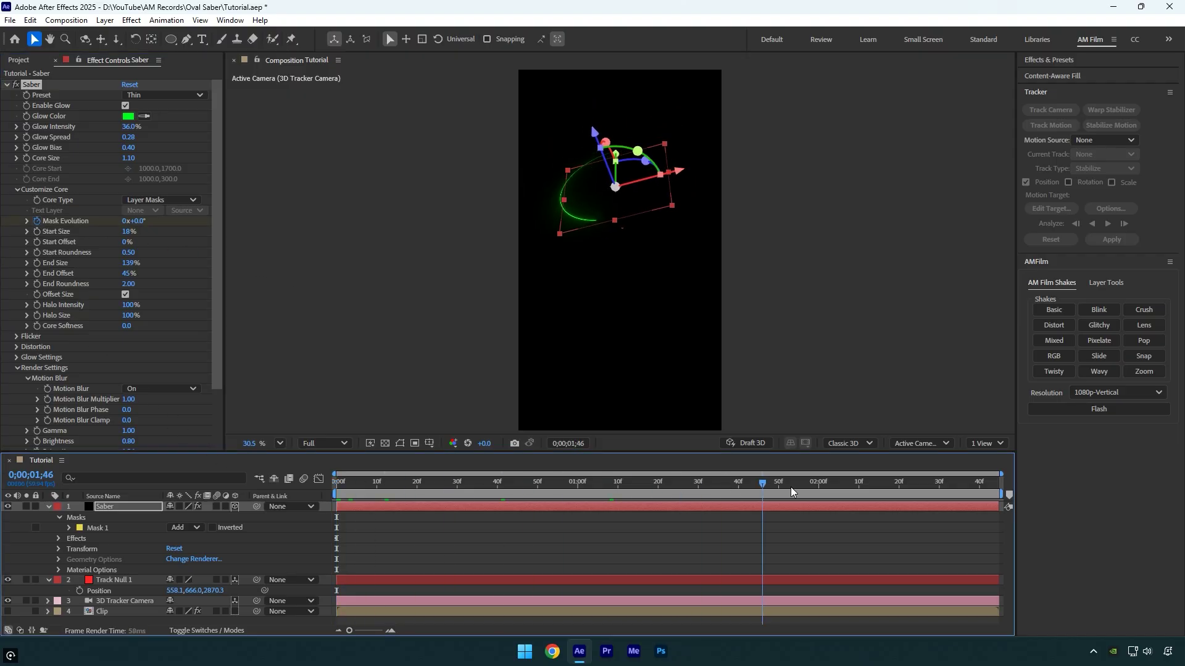
click(126, 220)
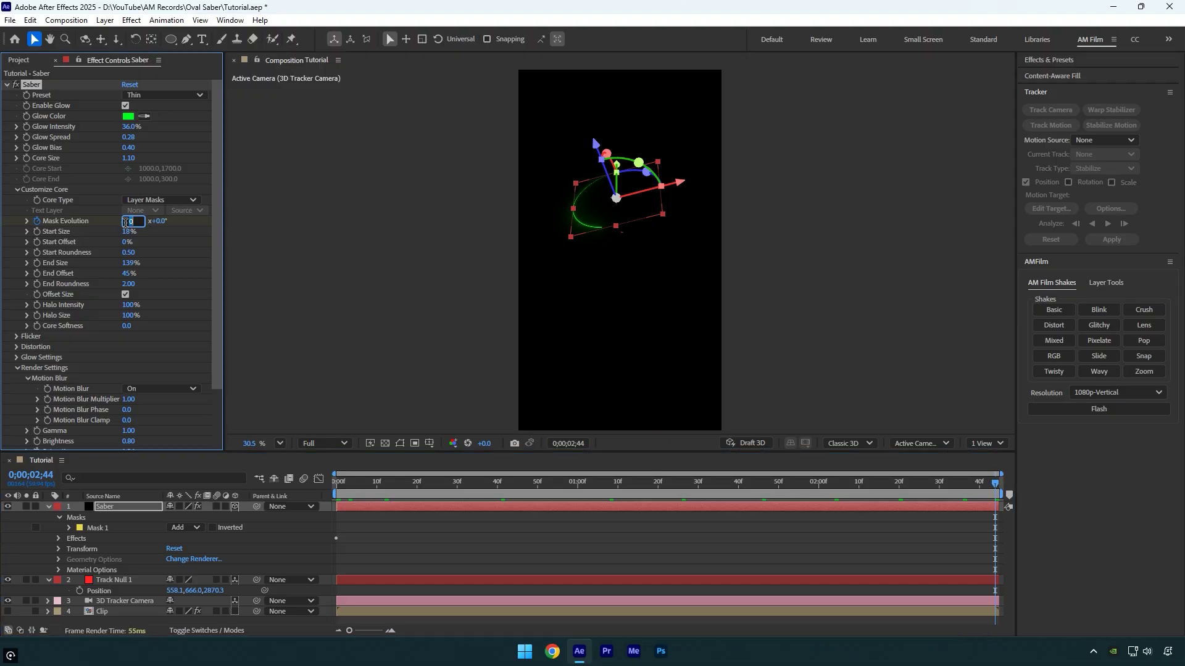
key(Return)
click(342, 482)
key(space)
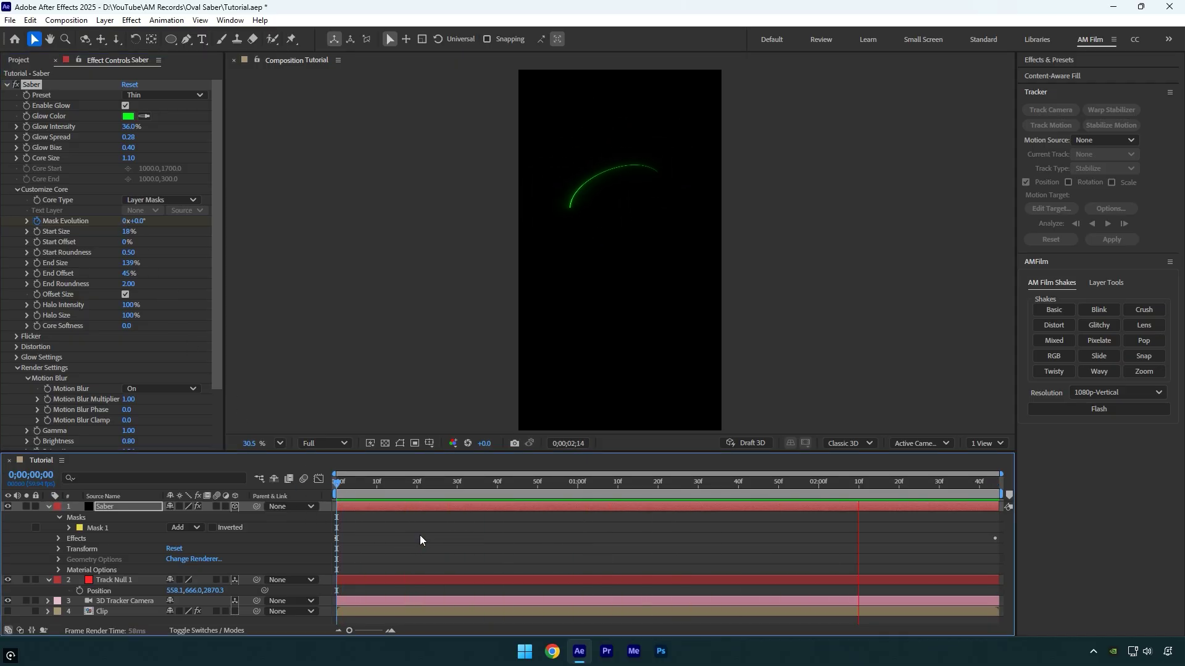
- Duplicate the Saber layer and resize the copy's mask so its ring sits beside the first
mouse_move(423, 494)
mouse_down()
mouse_move(646, 491)
mouse_move(424, 480)
mouse_move(441, 482)
mouse_up()
key(ctrl+d)
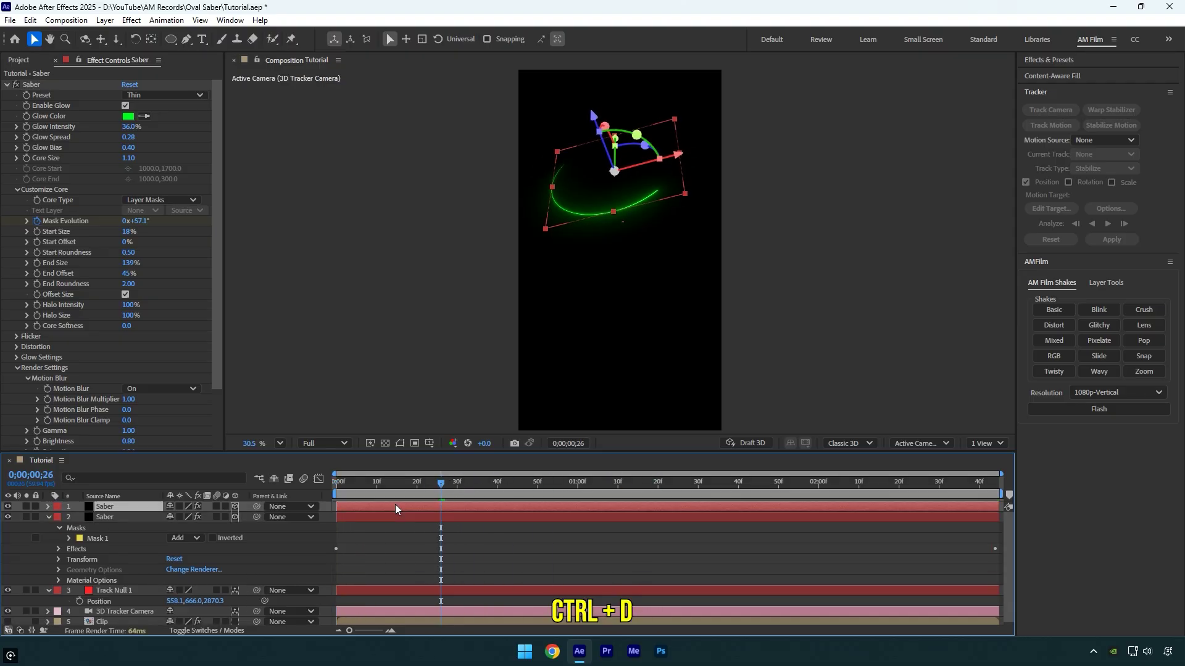
drag(554, 191, 559, 185)
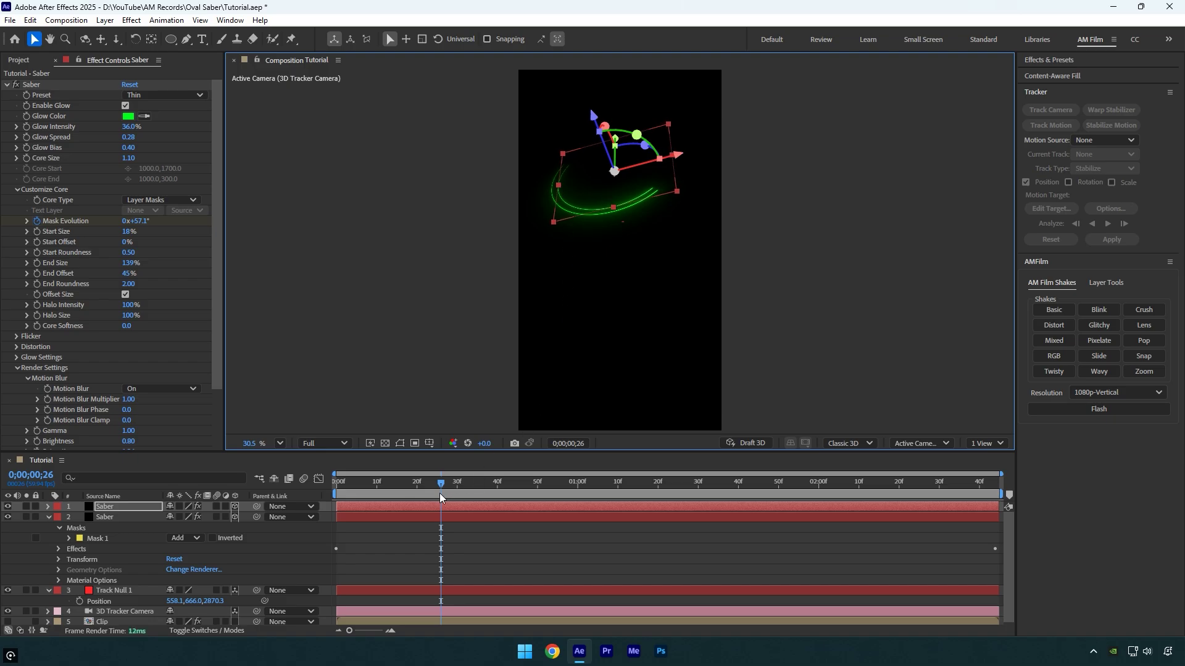
mouse_move(440, 494)
mouse_down()
mouse_move(416, 486)
mouse_move(451, 486)
mouse_up()
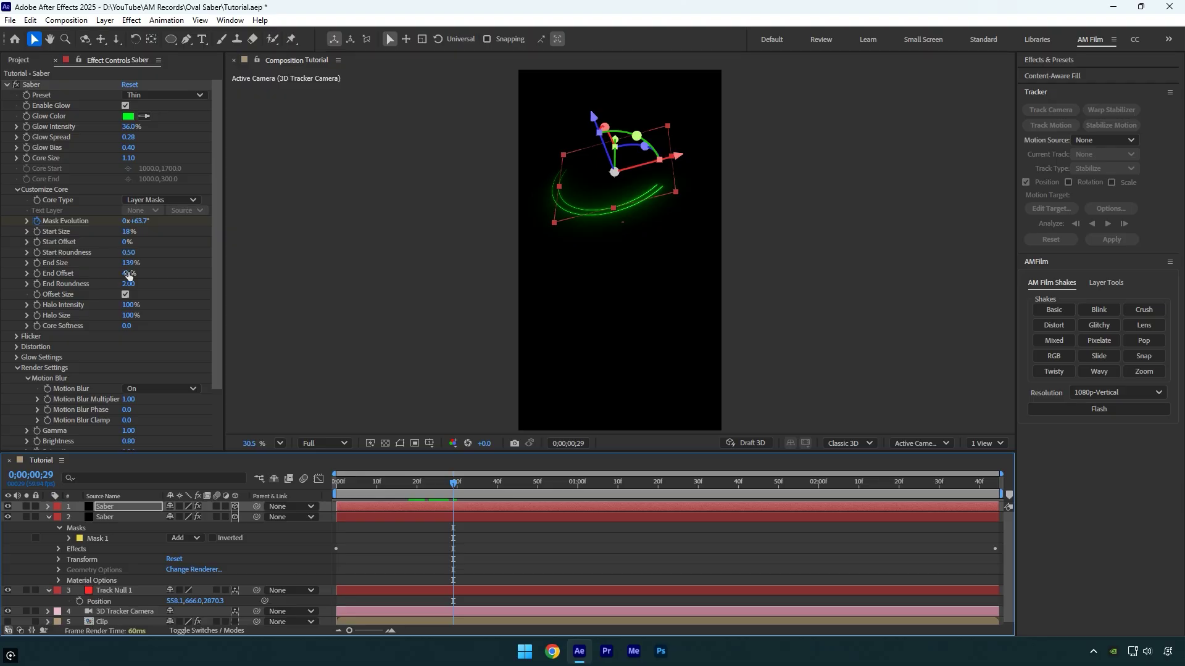
- Set the copy's End Offset to 48% and Start Size to 0%, and show the Clip layer
drag(128, 276, 130, 273)
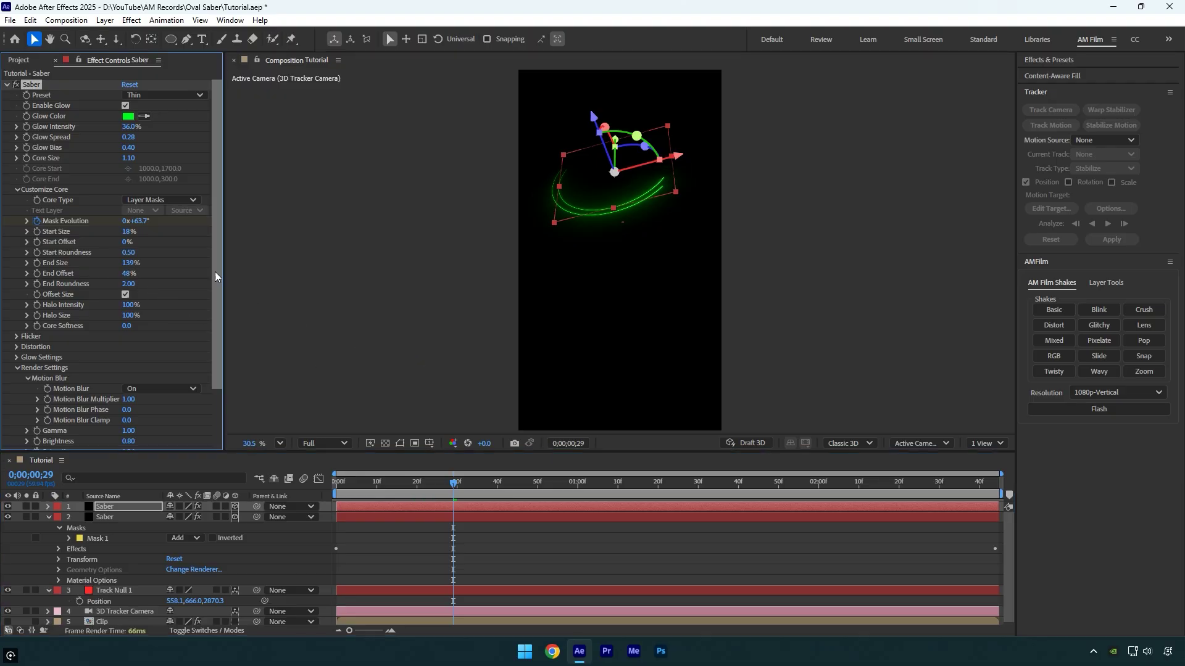
drag(128, 232, 90, 230)
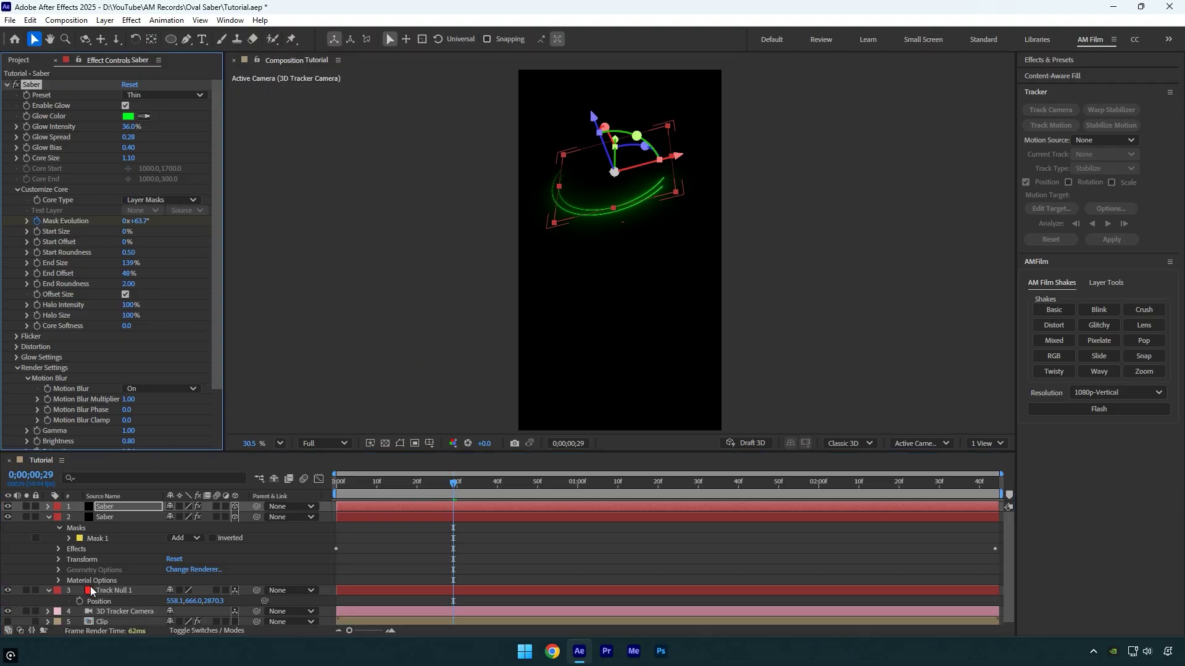
click(7, 621)
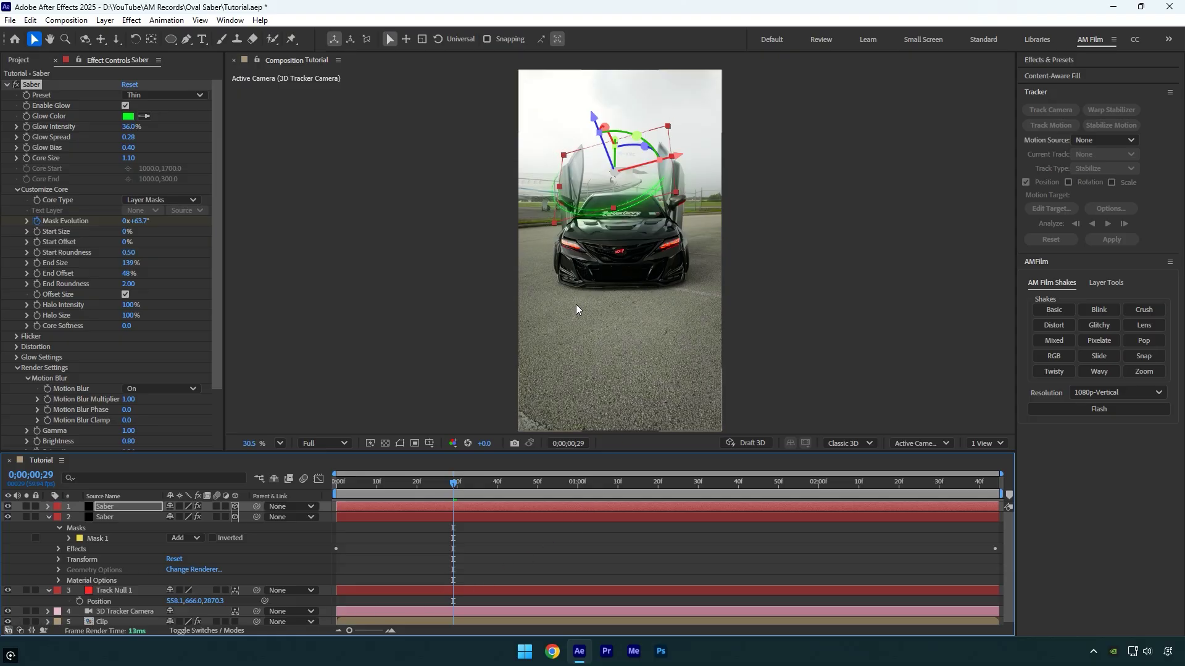
- Set the duplicate saber's Glow Color to yellow FFFC00, then preview both rings from the start
click(128, 116)
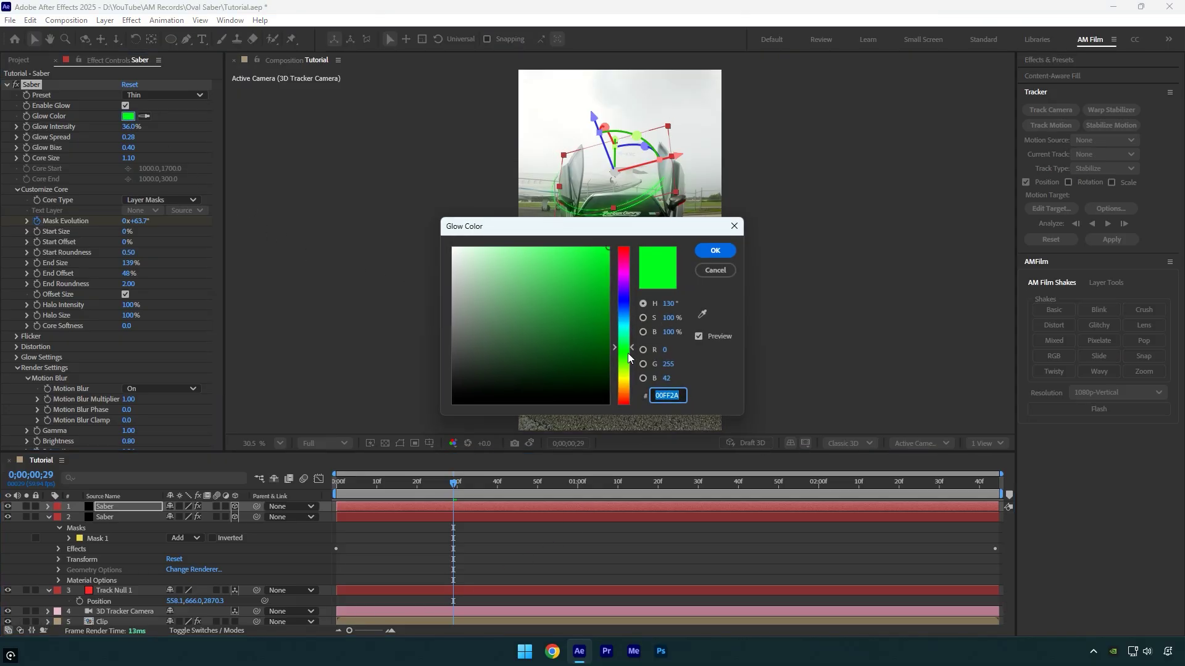
drag(628, 353, 623, 379)
click(719, 254)
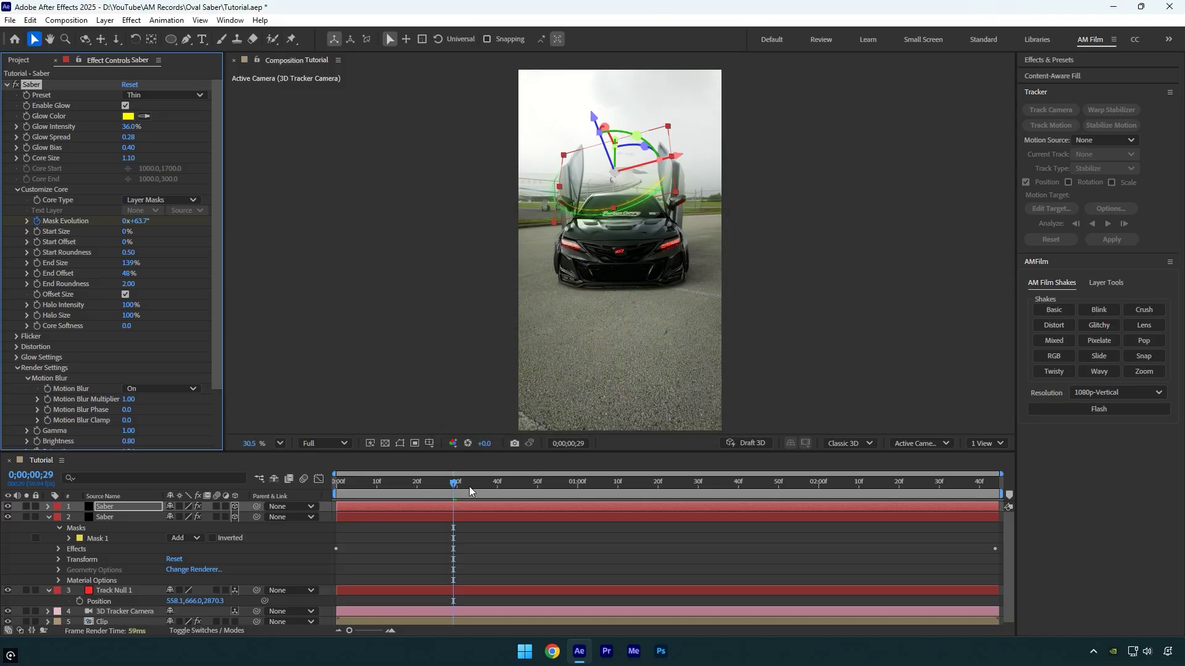
key(space)
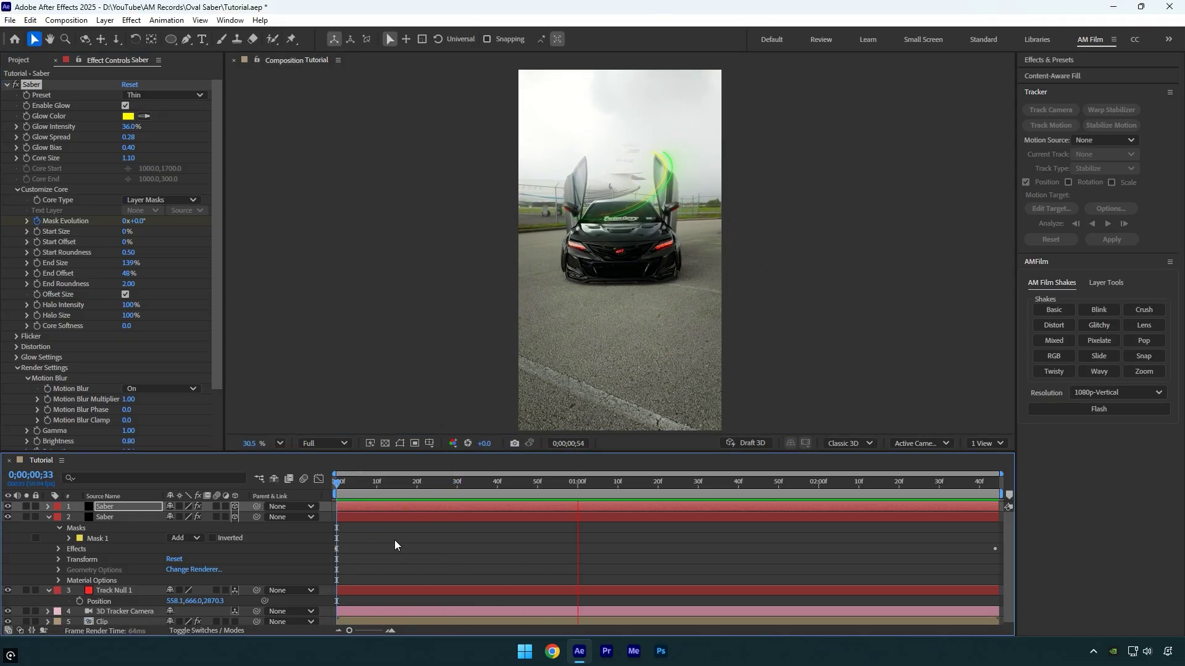